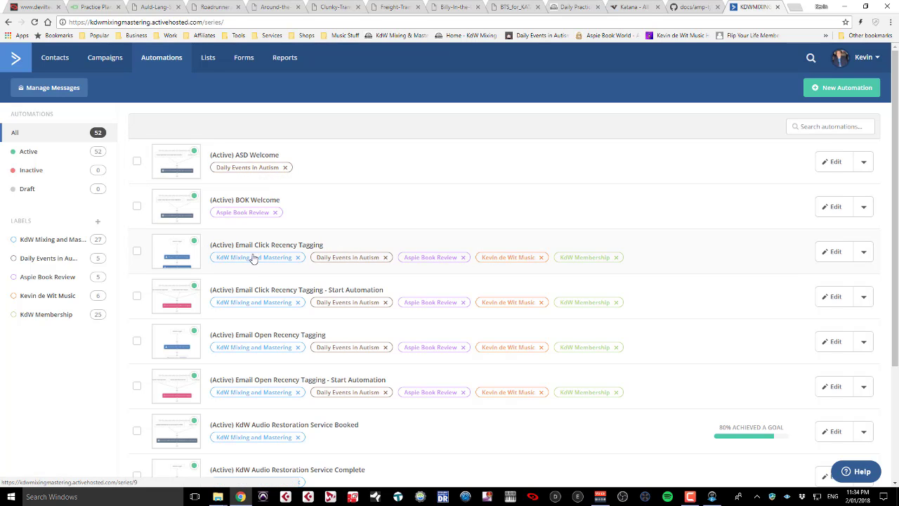
Open the "KdW Membership Sales Funnel Mixing New" automation from the list of automations
scroll(383, 267, "down", 1)
scroll(377, 275, "down", 3)
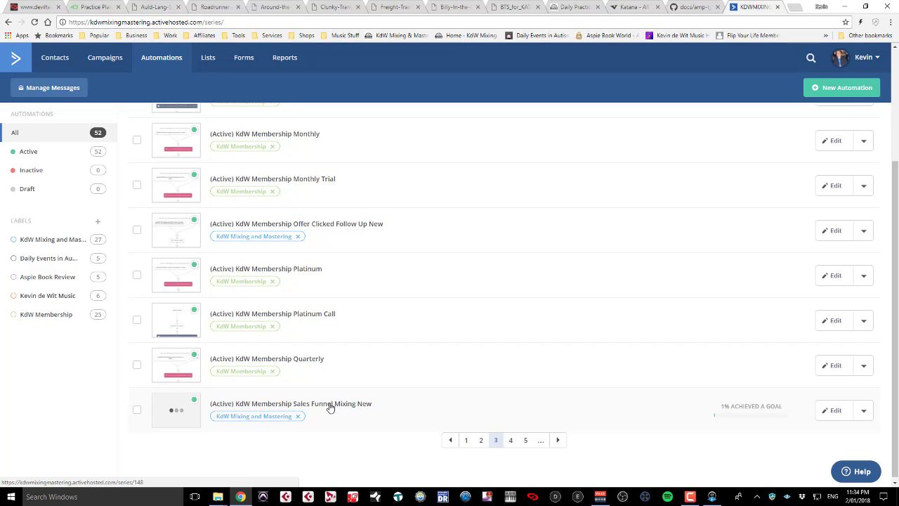
left_click(330, 405)
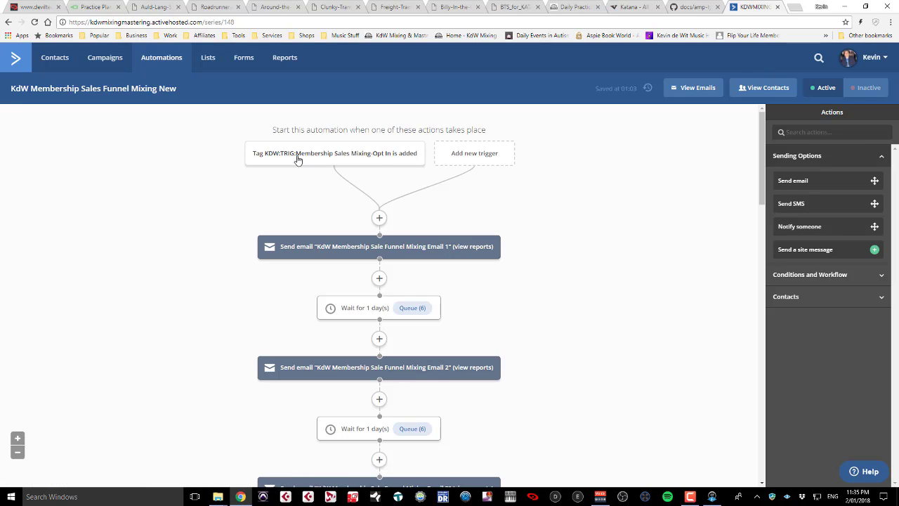
Start adding a new trigger of the type "Tag is added" to the automation
mouse_move(283, 149)
left_click(477, 156)
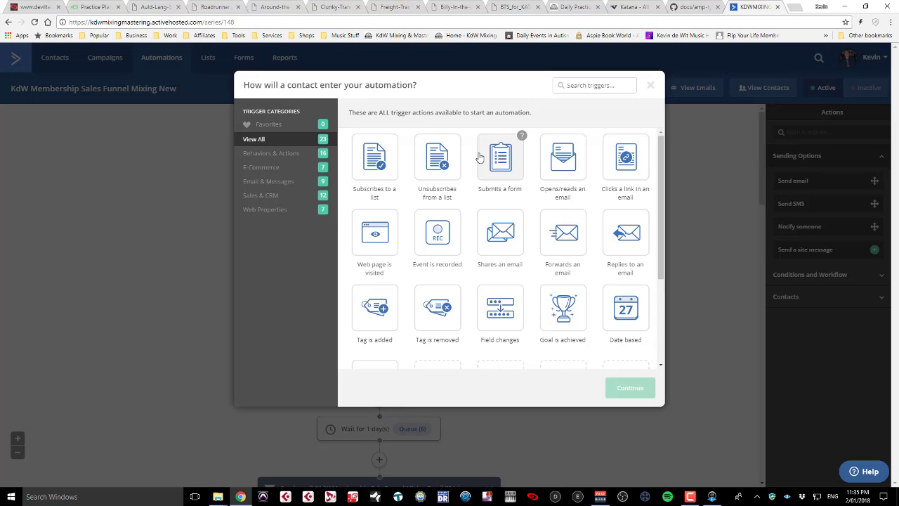
left_click(379, 318)
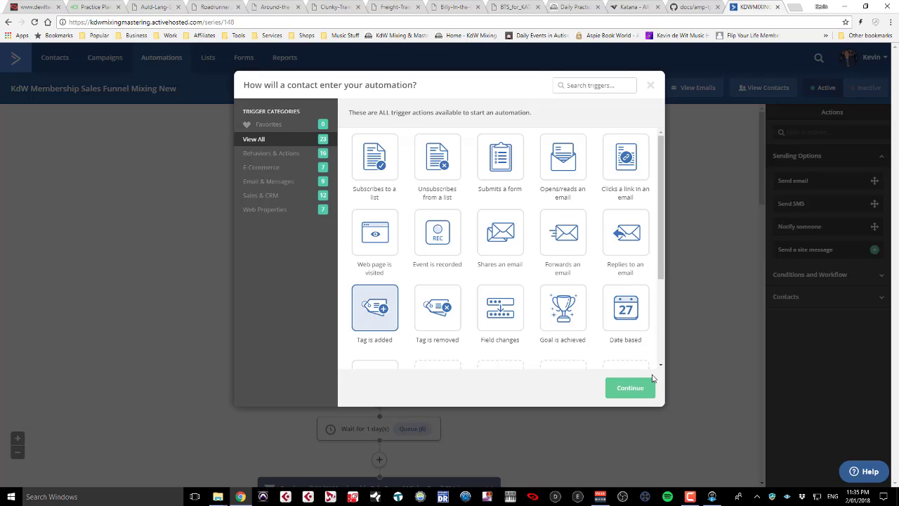
left_click(635, 394)
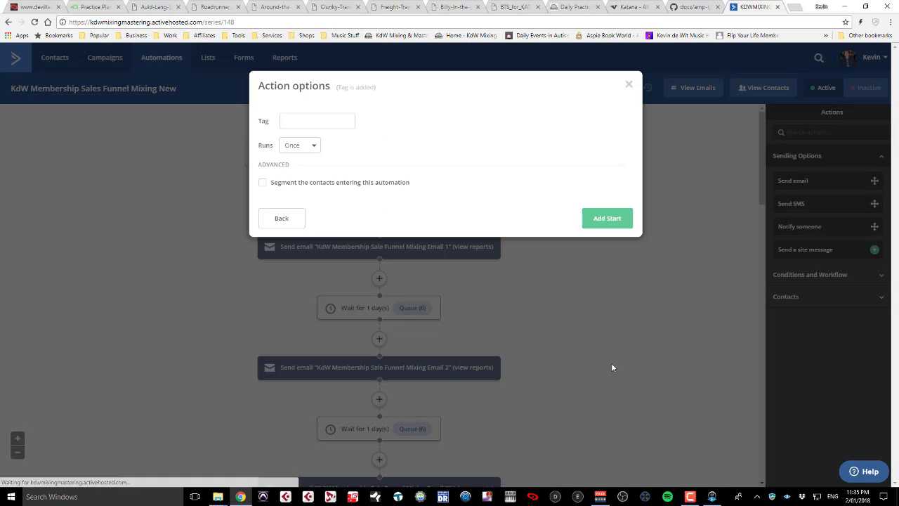
Enter "mixing" as the trigger's tag and look through the matching tag suggestions without picking one
left_click(309, 116)
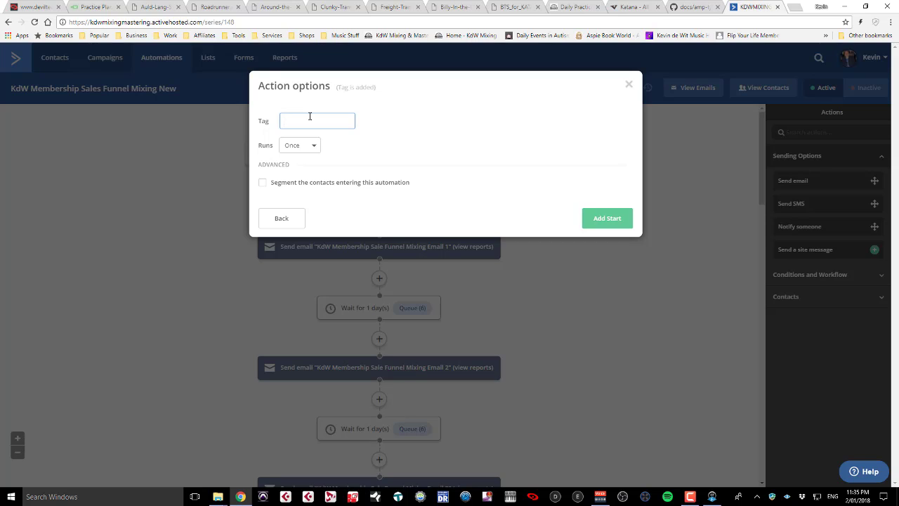
type("mi")
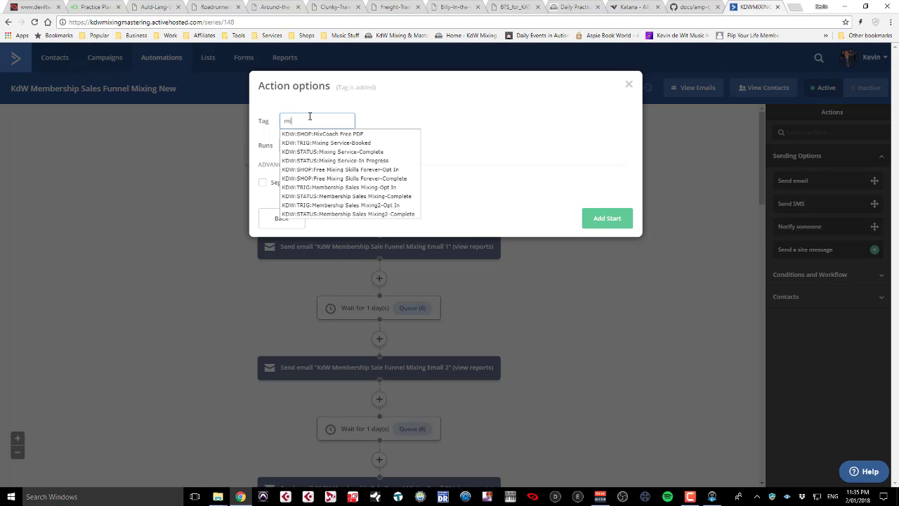
type("xung")
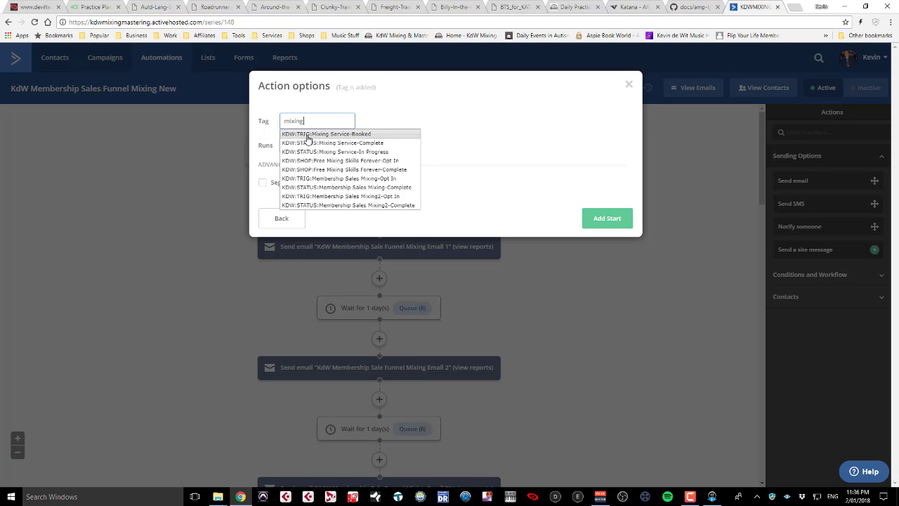
left_click(373, 109)
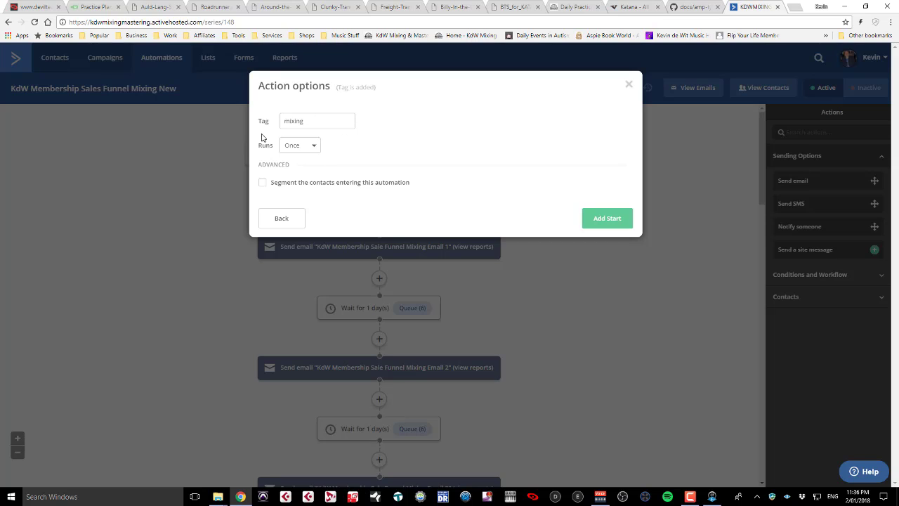
left_click(307, 123)
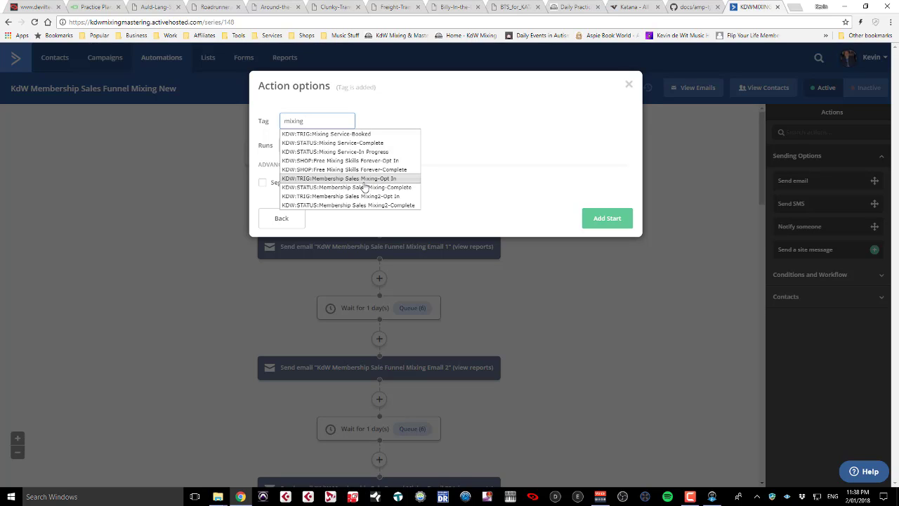
left_click(435, 218)
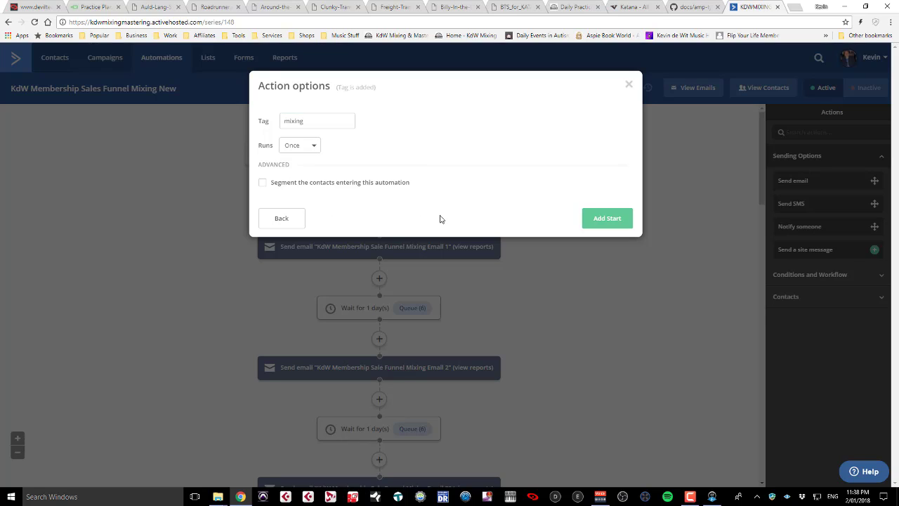
View the choices for how often the trigger runs, leaving it at Once
left_click(312, 147)
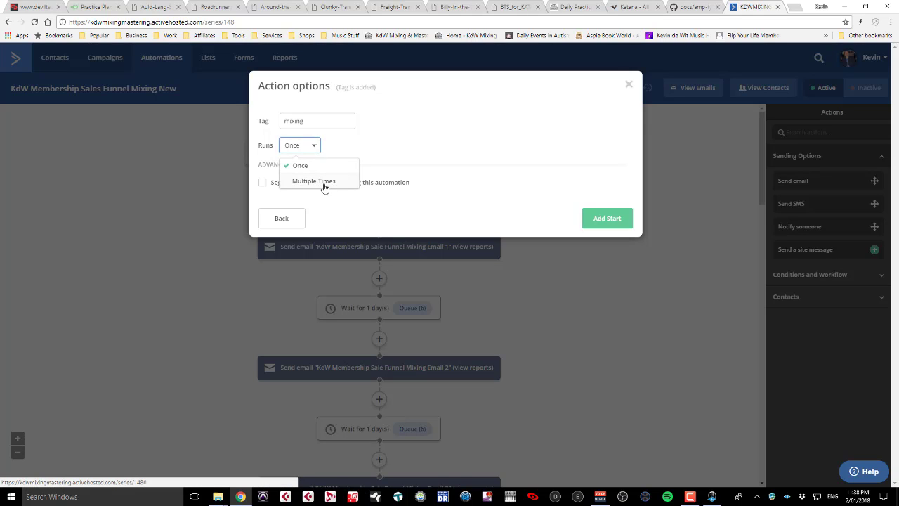
left_click(328, 157)
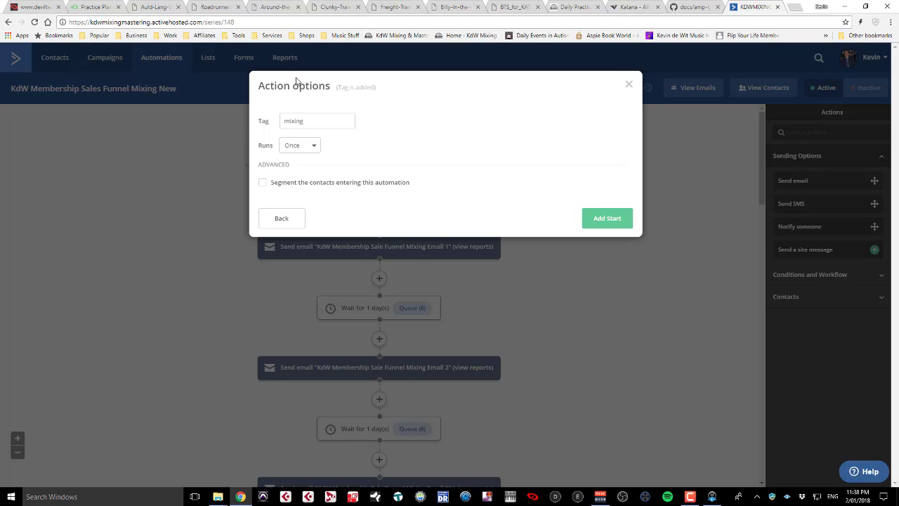
left_click(312, 149)
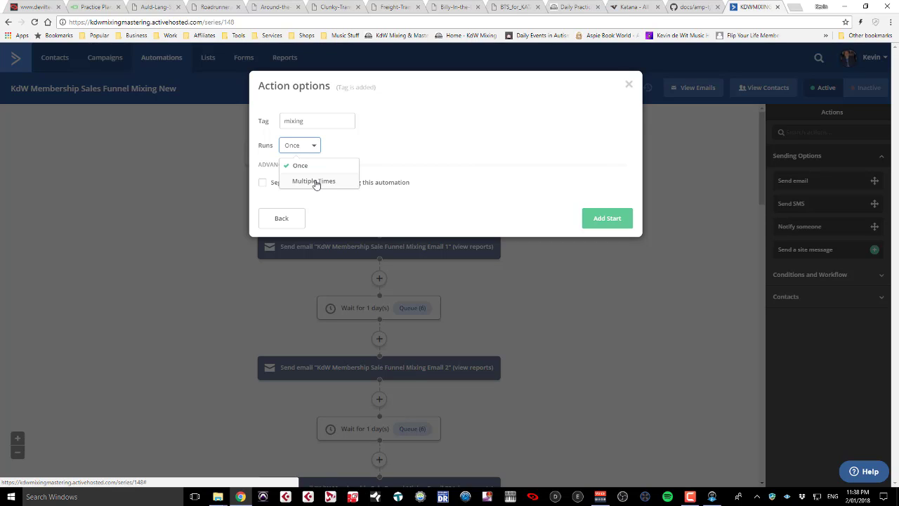
left_click(455, 156)
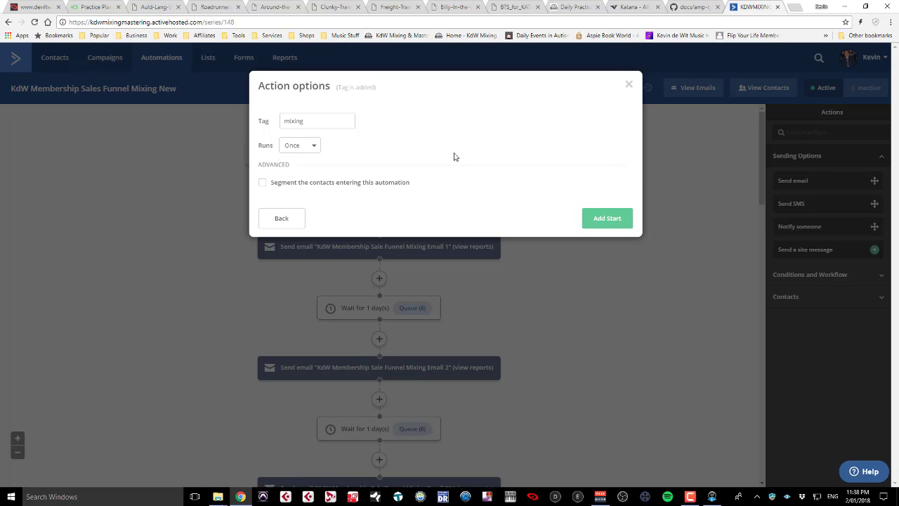
Enable segmenting of the contacts entering the automation, view the available condition categories, and disable it again
left_click(321, 184)
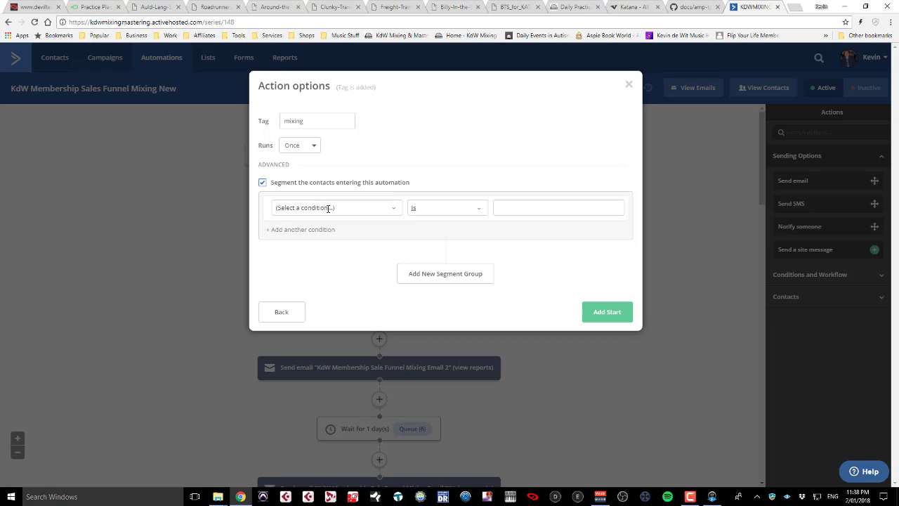
left_click(310, 121)
left_click(346, 207)
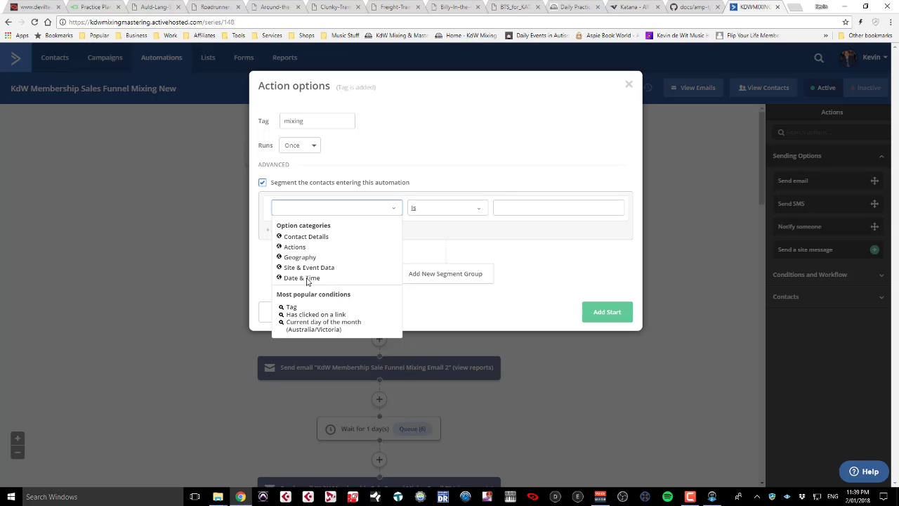
left_click(411, 182)
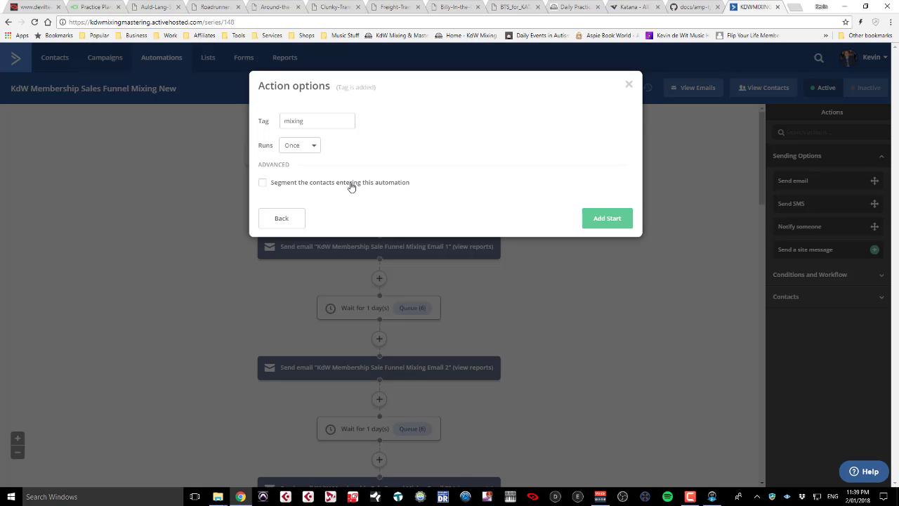
Return to the choice of trigger types, examine all available triggers, and close it without adding one
left_click(286, 225)
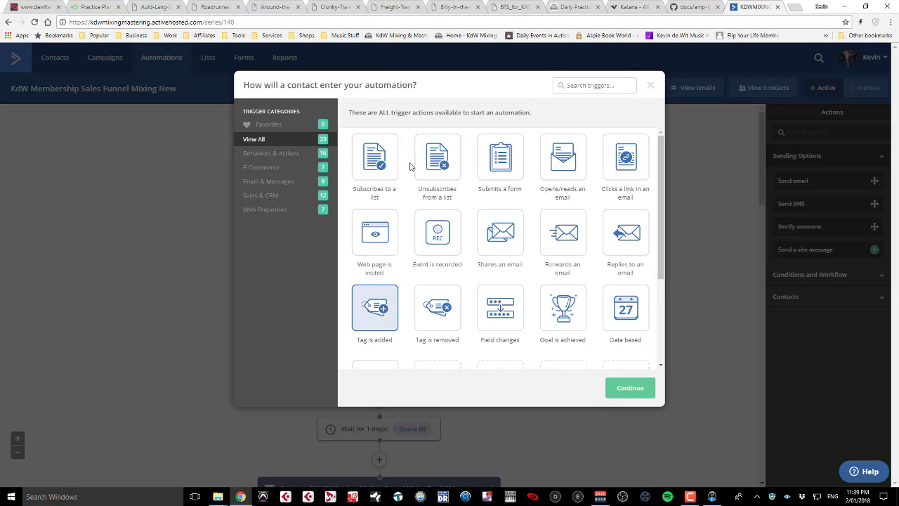
scroll(484, 279, "down", 1)
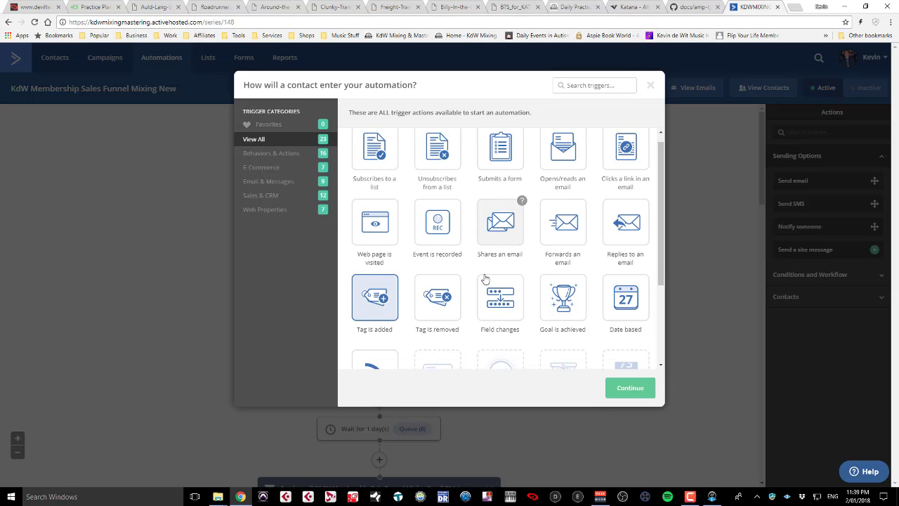
scroll(485, 280, "down", 3)
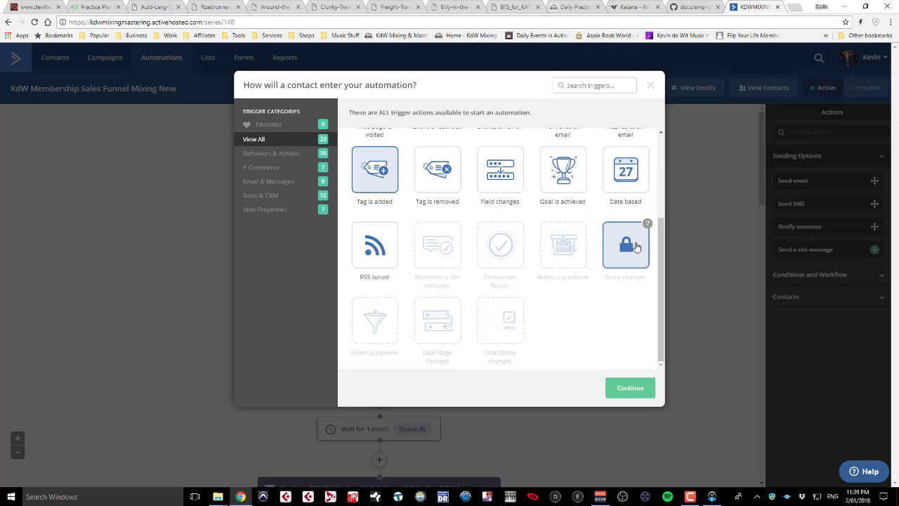
scroll(441, 337, "up", 1)
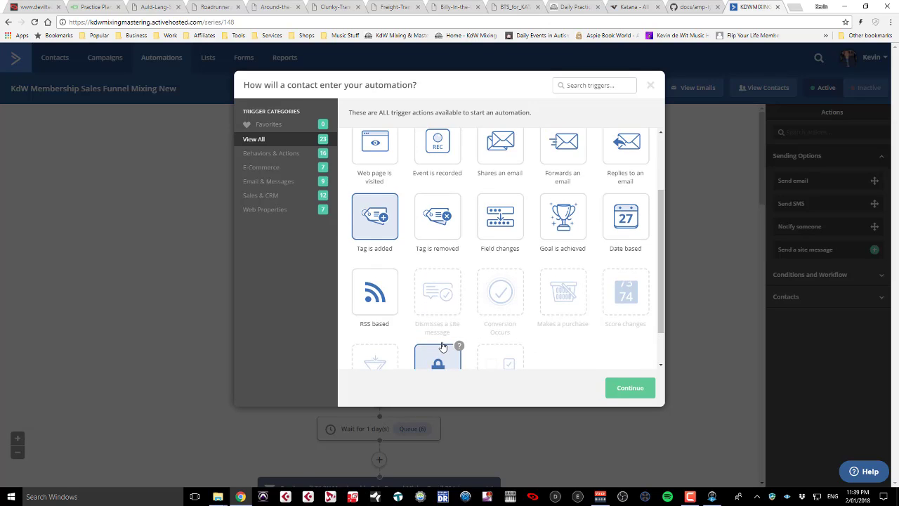
scroll(442, 347, "up", 2)
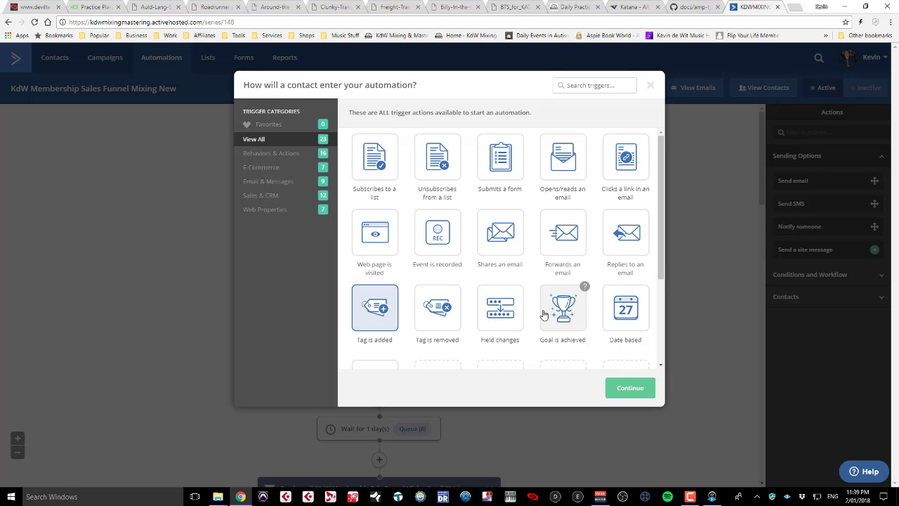
left_click(651, 85)
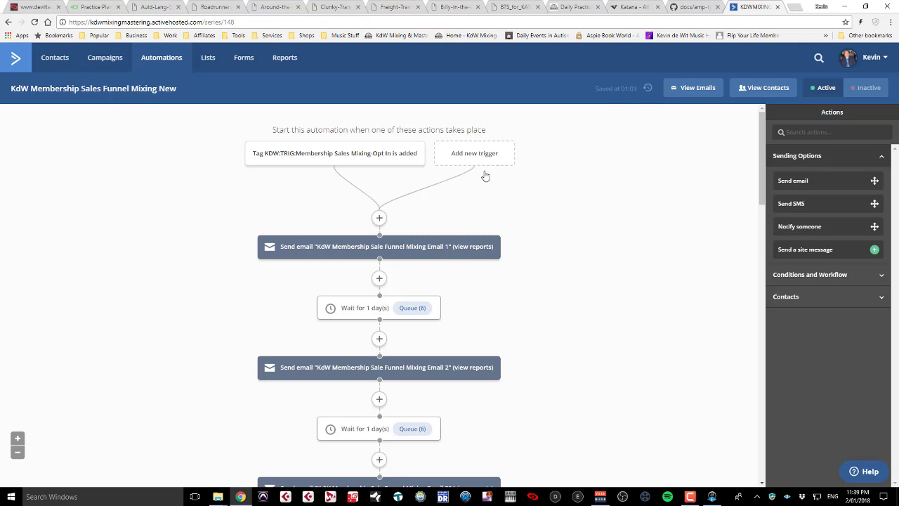
Examine the automation's sequence of funnel emails and one-day waits from Email 1 through Email 7
mouse_move(406, 148)
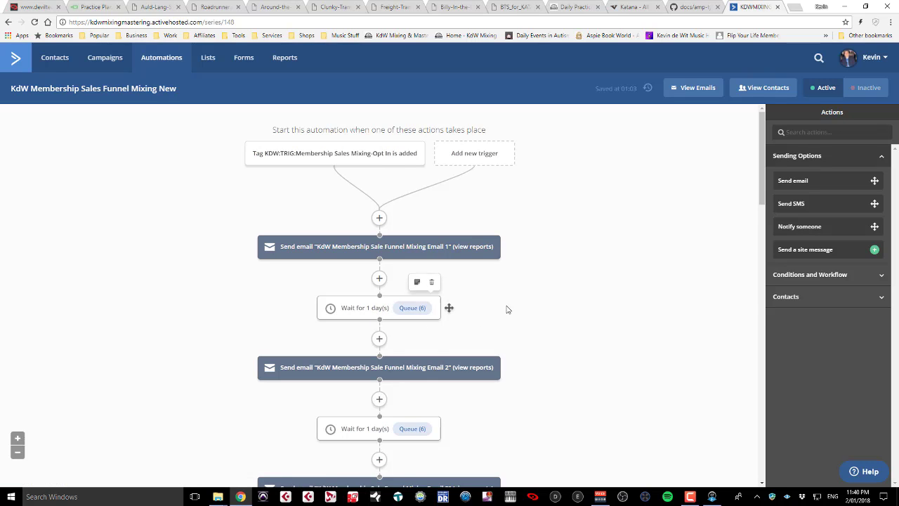
scroll(508, 309, "down", 1)
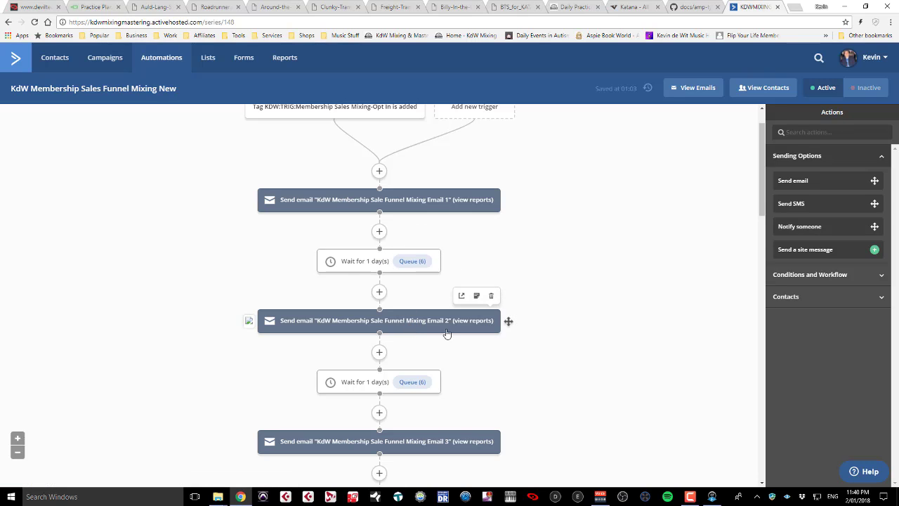
scroll(451, 345, "down", 1)
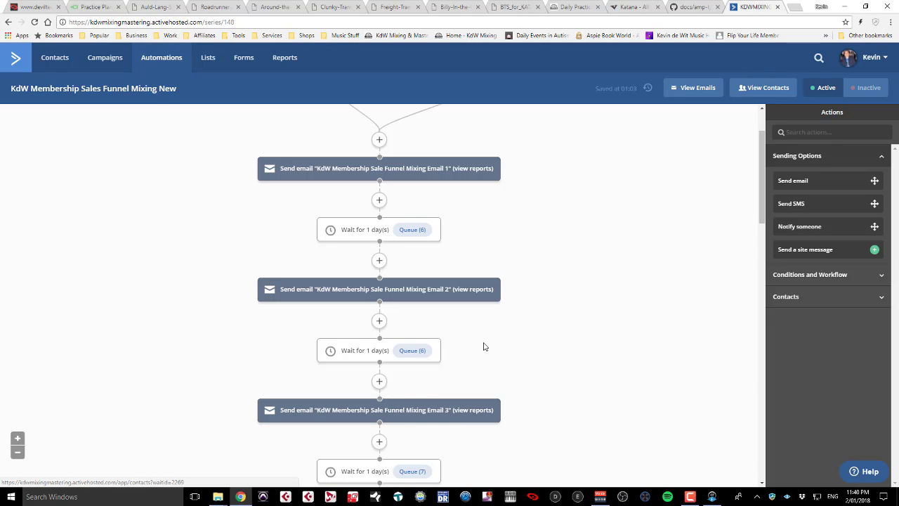
scroll(483, 346, "down", 4)
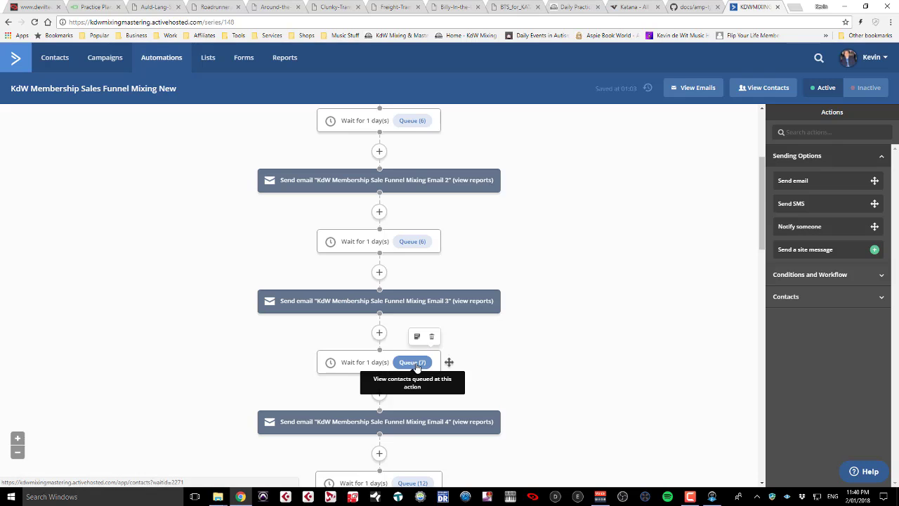
scroll(475, 361, "down", 5)
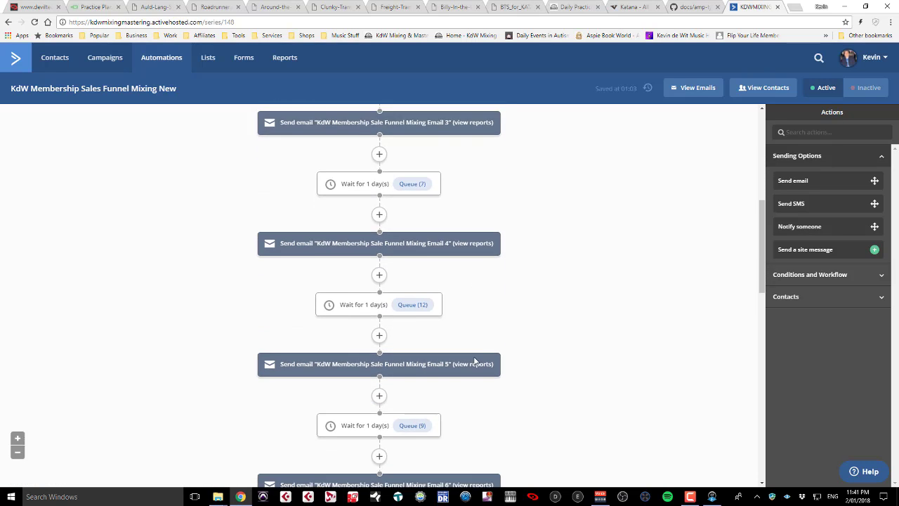
scroll(465, 347, "down", 3)
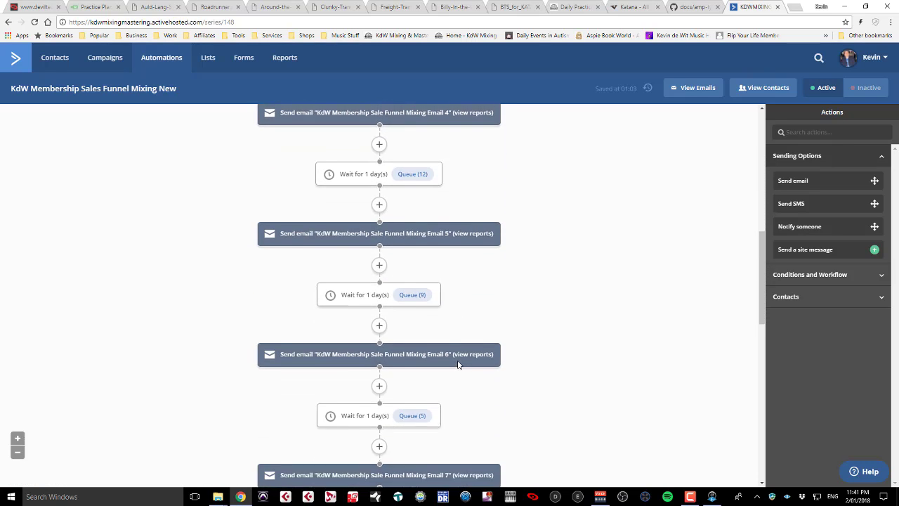
scroll(457, 364, "down", 2)
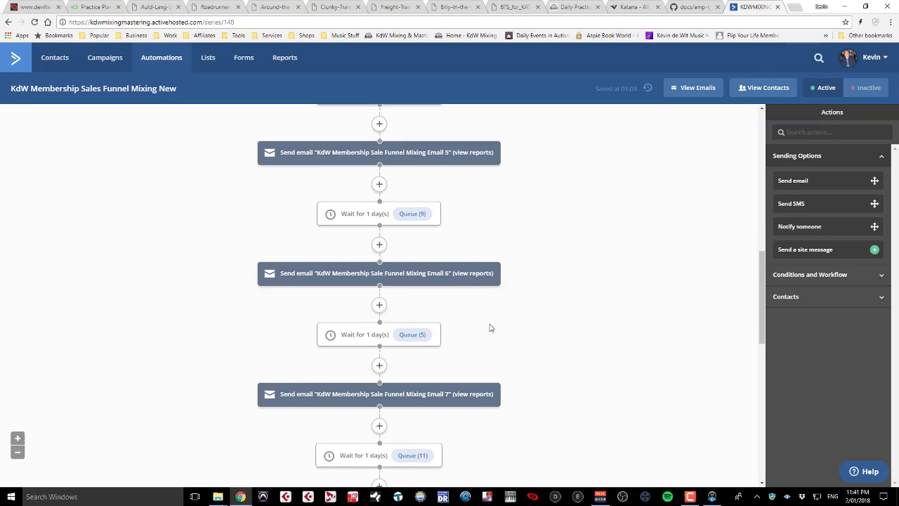
scroll(490, 328, "down", 2)
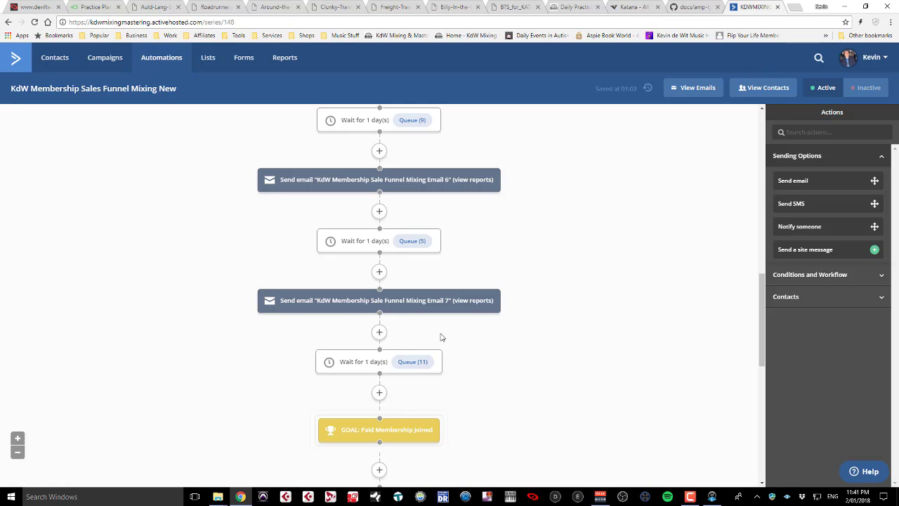
View the conditions and settings of the "Paid Membership Joined" goal and close them without saving
scroll(474, 363, "down", 1)
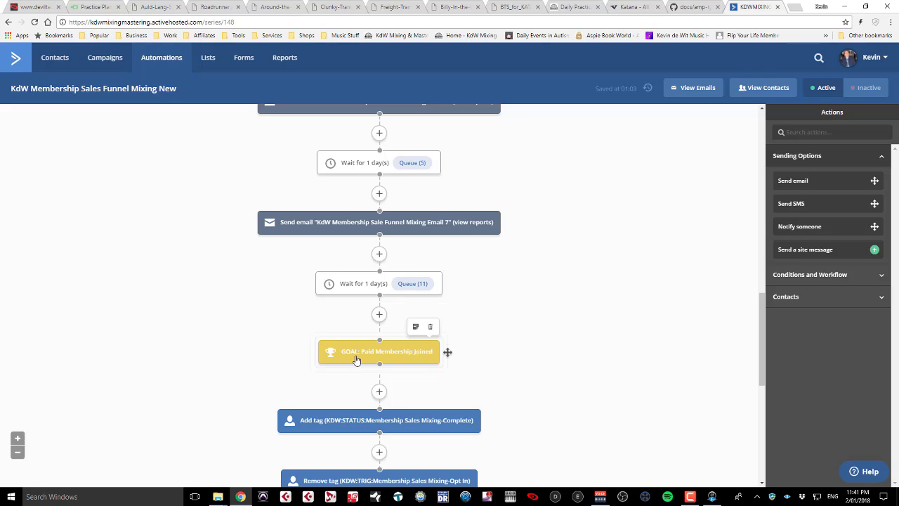
left_click(401, 359)
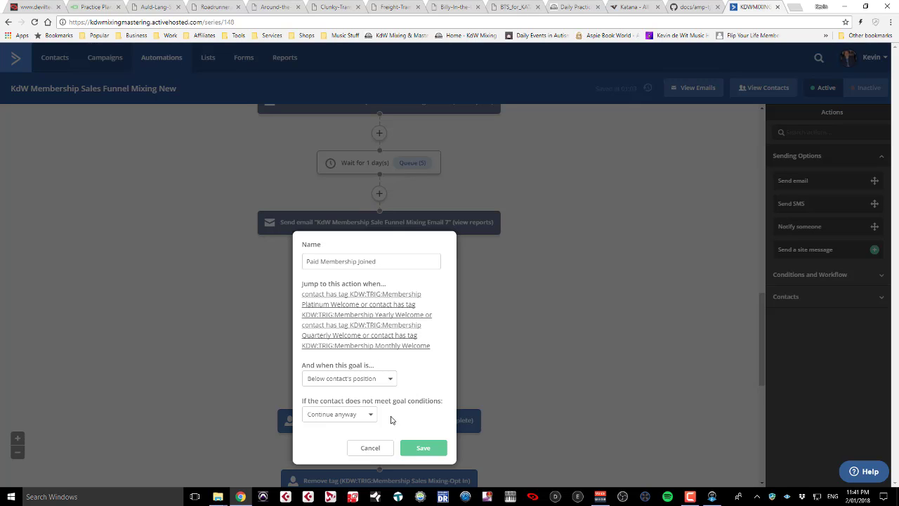
left_click(371, 445)
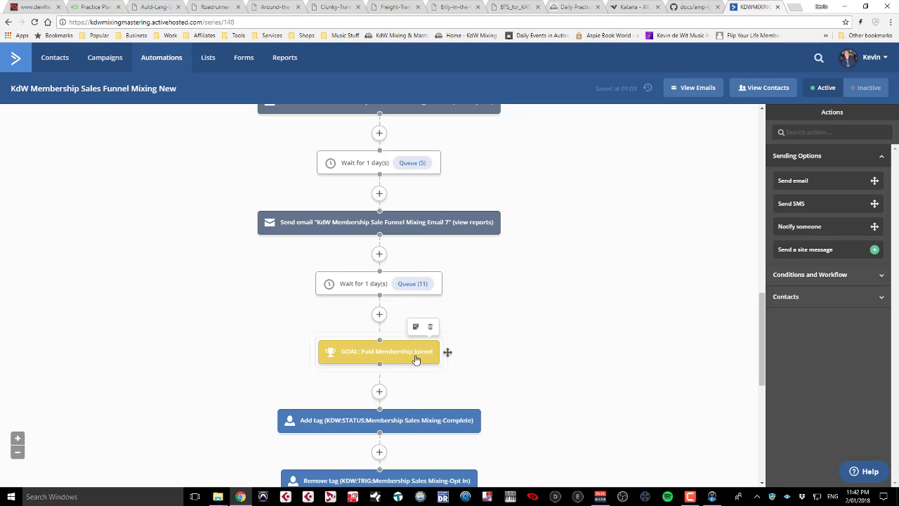
Examine the add-tag and remove-tag actions after the goal and the condition that splits into Yes and No branches
scroll(415, 359, "down", 1)
scroll(415, 358, "down", 3)
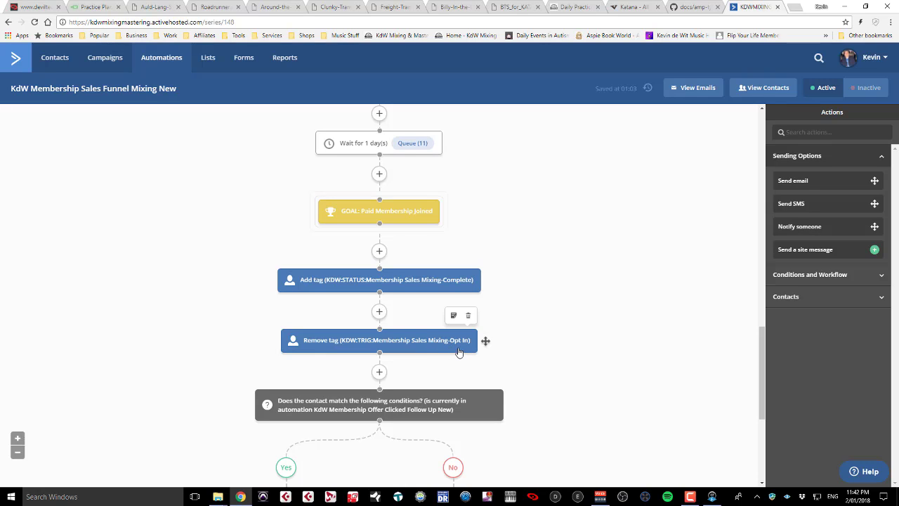
scroll(572, 363, "down", 2)
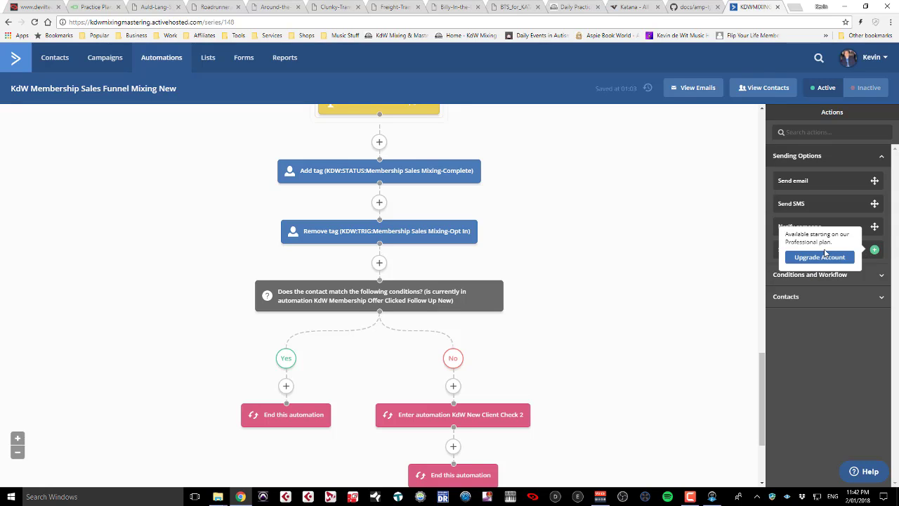
View the available Conditions and Workflow actions, followed by the available Contacts actions, without adding any
left_click(792, 276)
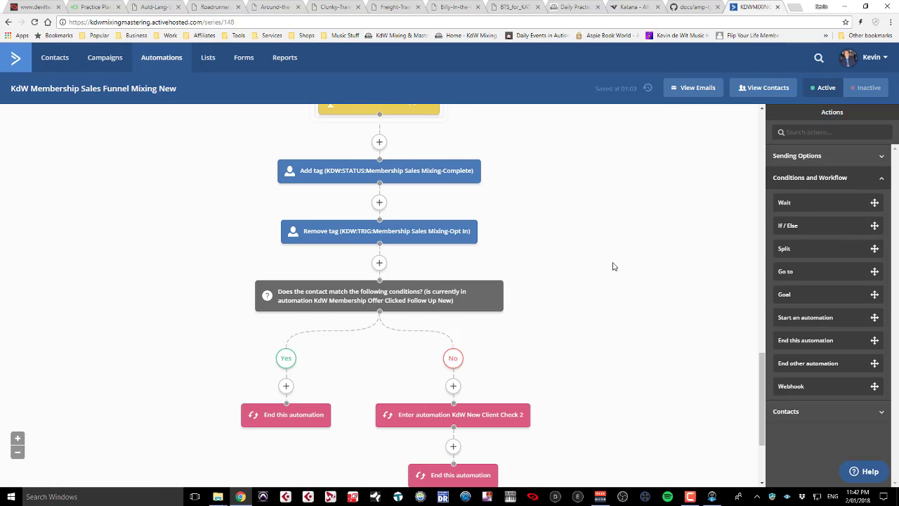
scroll(588, 269, "up", 3)
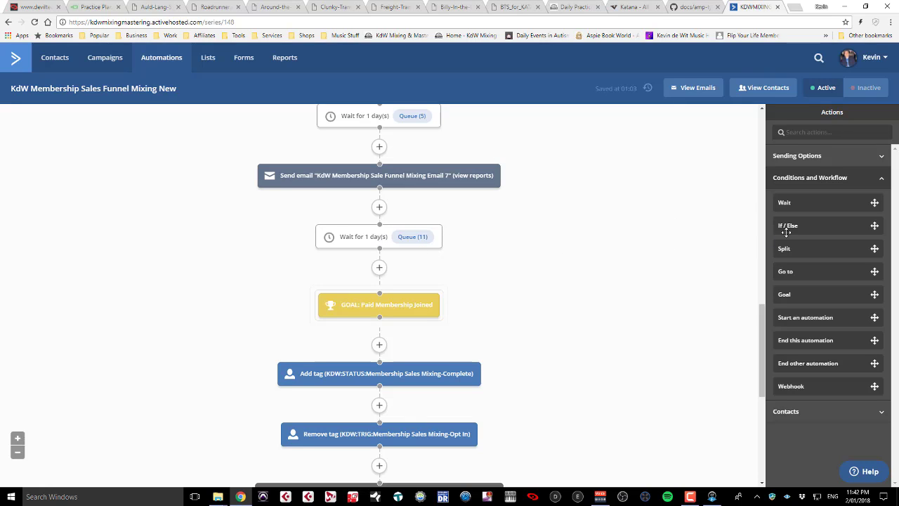
scroll(672, 323, "down", 1)
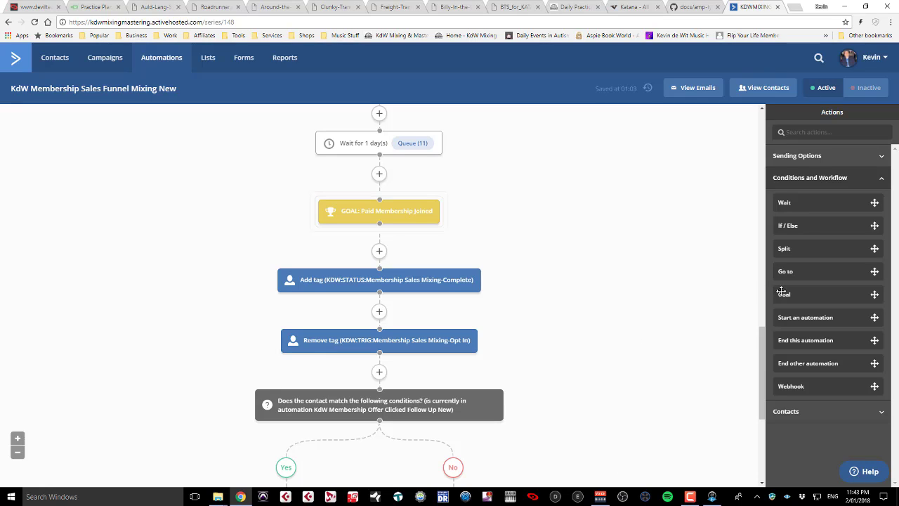
mouse_move(422, 203)
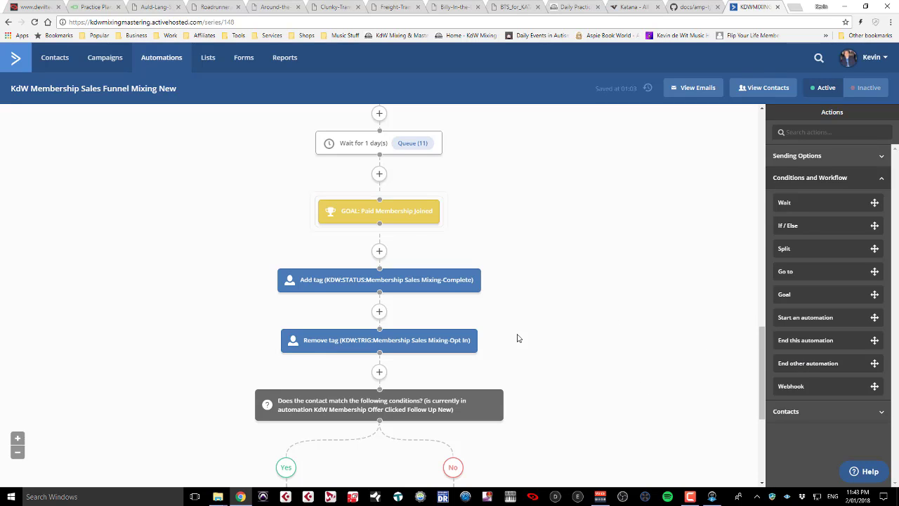
left_click(791, 414)
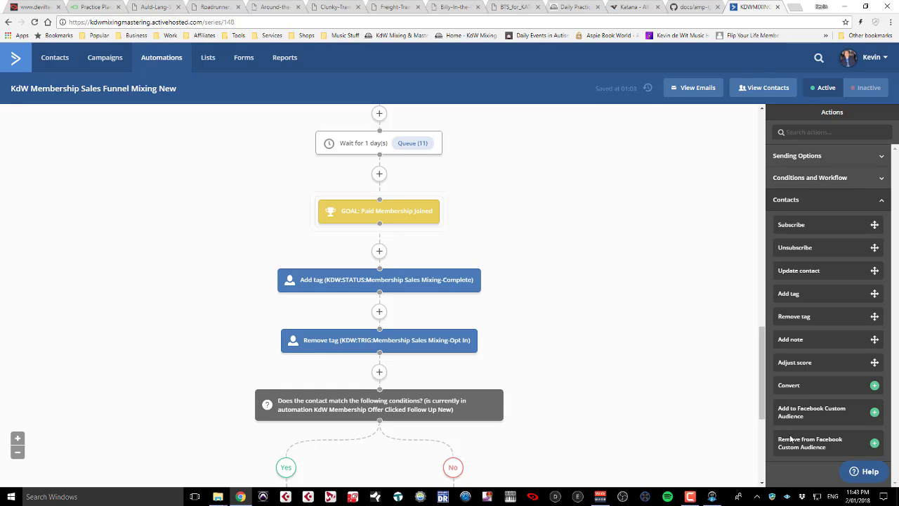
mouse_move(874, 413)
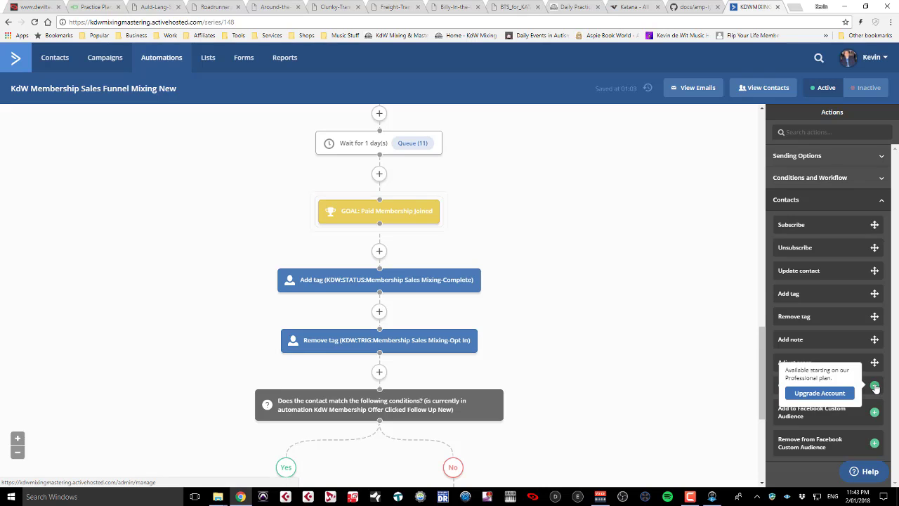
Review the automation's closing condition and branches, and open the list of all emails in this automation
scroll(528, 360, "down", 2)
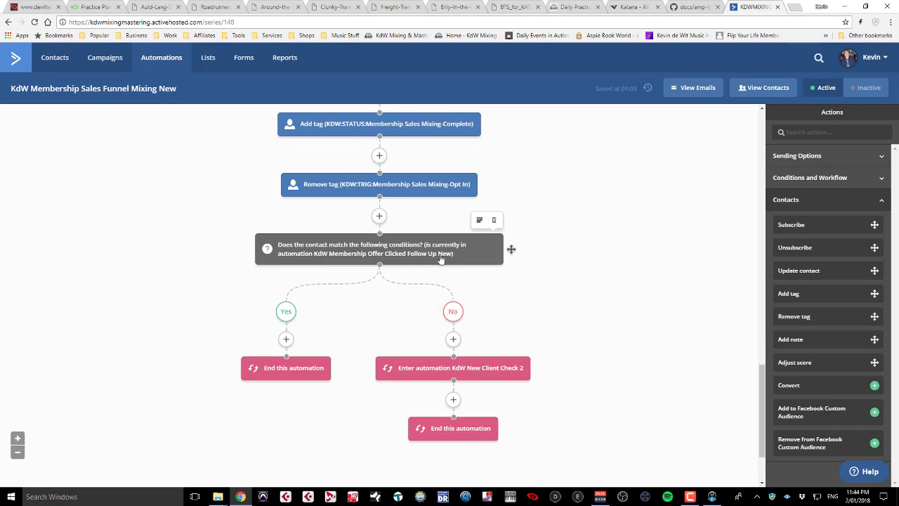
scroll(493, 227, "up", 4)
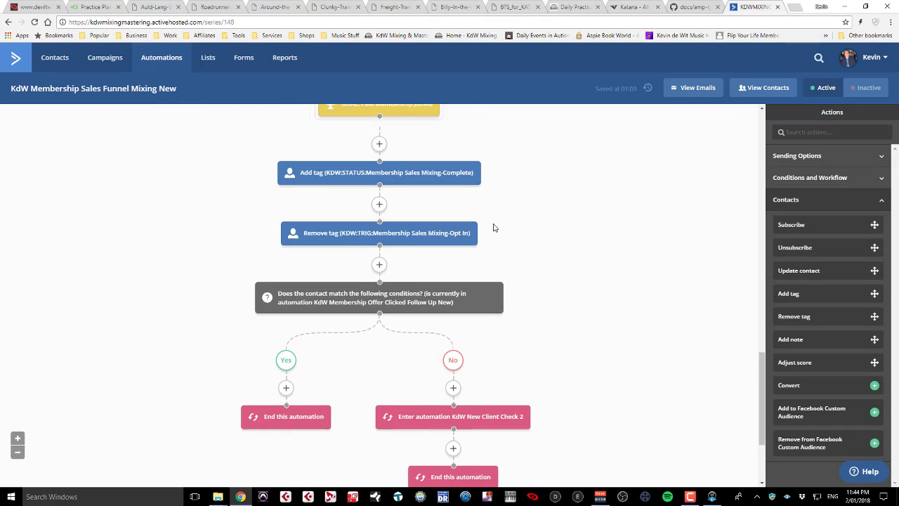
scroll(493, 227, "up", 2)
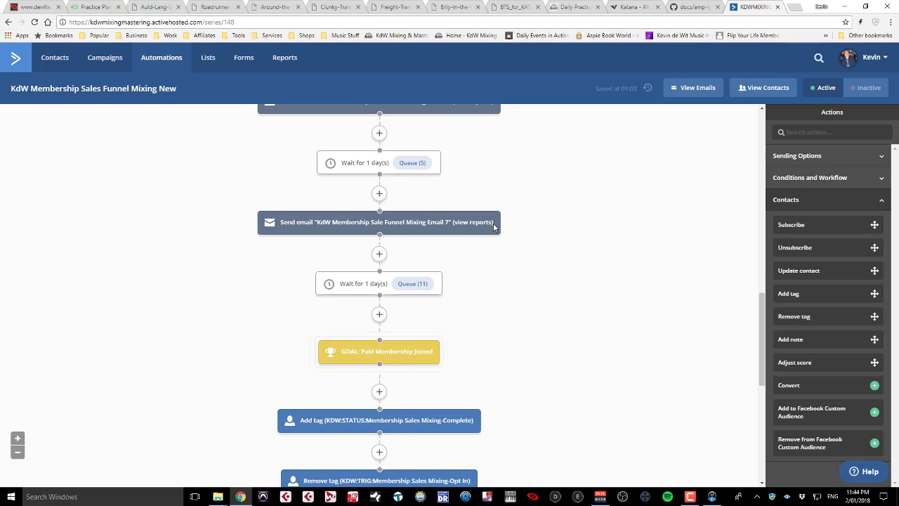
scroll(493, 226, "up", 6)
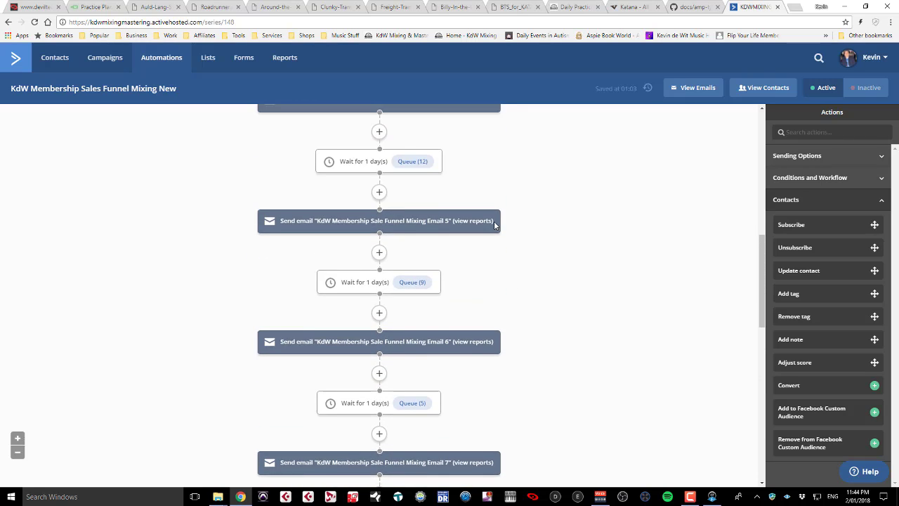
scroll(496, 225, "up", 3)
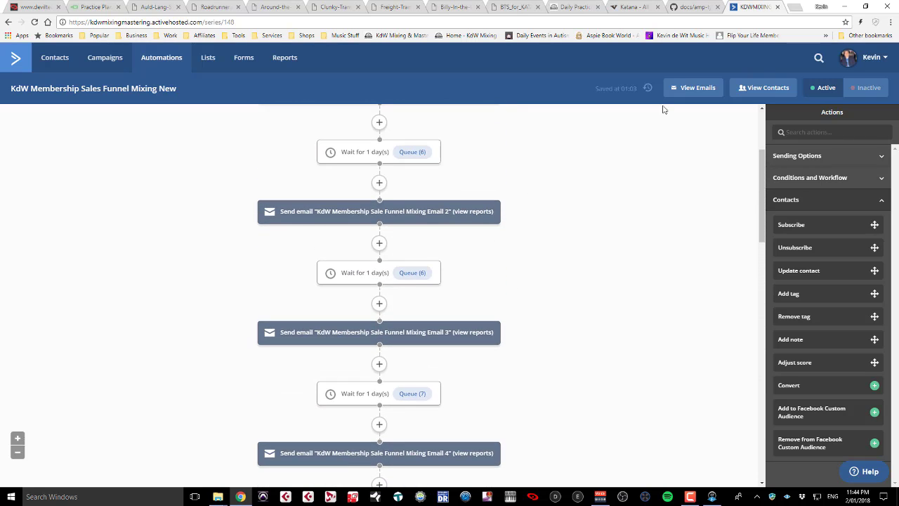
left_click(698, 91)
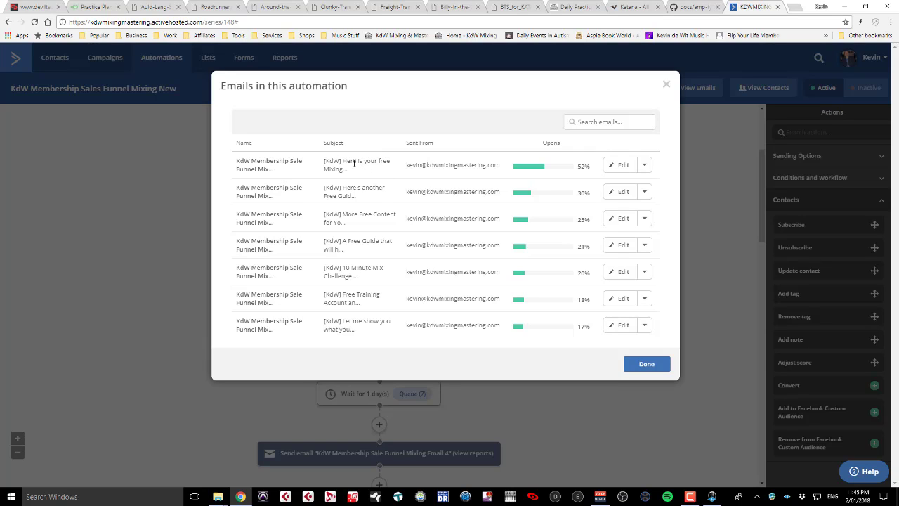
Preview the first email, "[KdW] Here is your free Mixing Guide", read through its content and close the preview
left_click(643, 165)
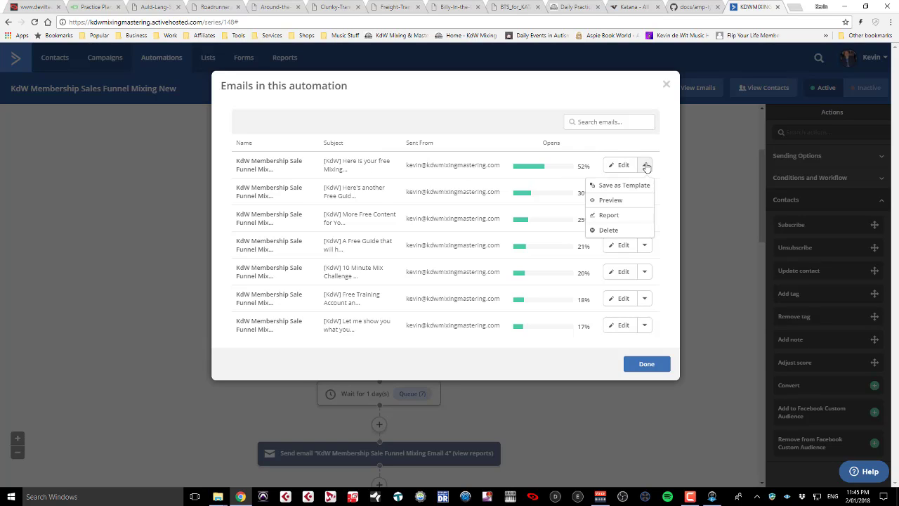
left_click(617, 202)
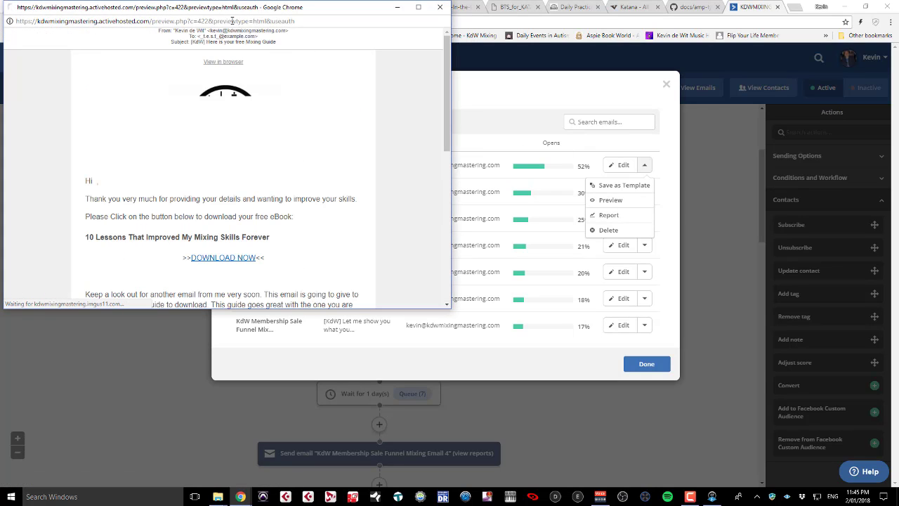
left_click_drag(228, 9, 434, 106)
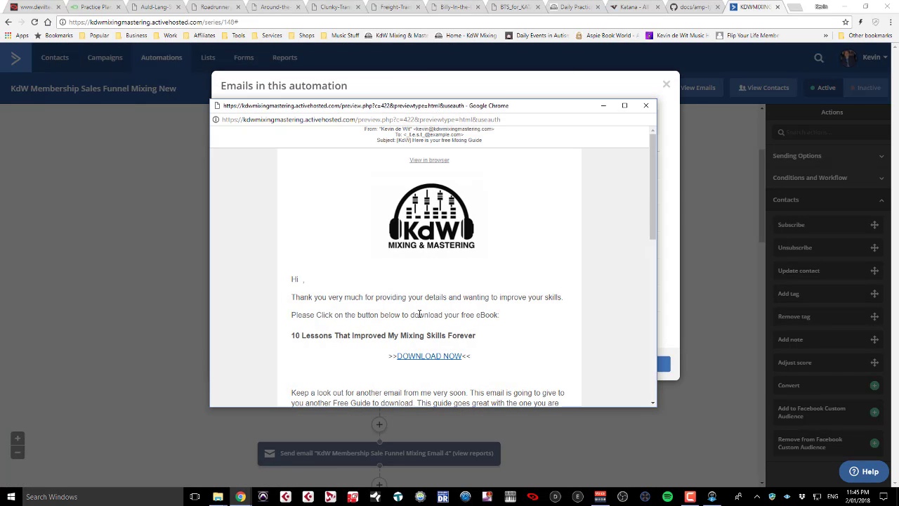
scroll(419, 314, "down", 3)
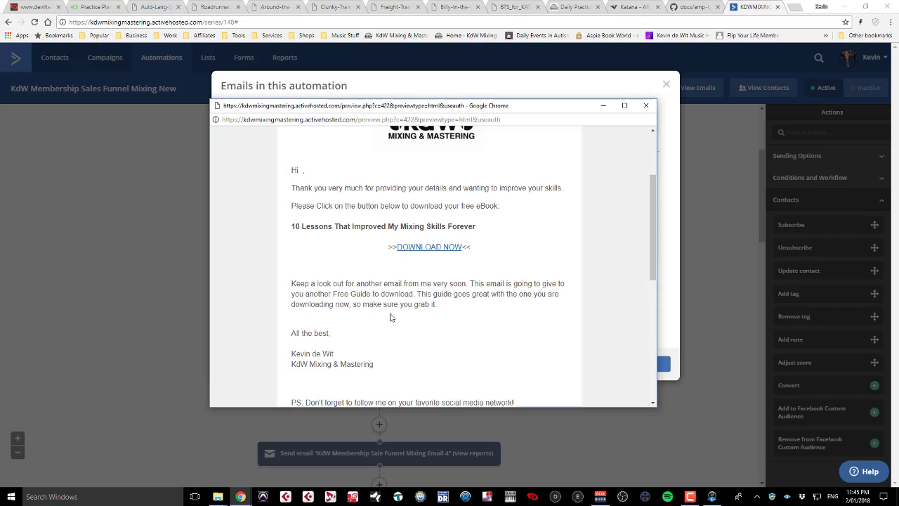
left_click(645, 105)
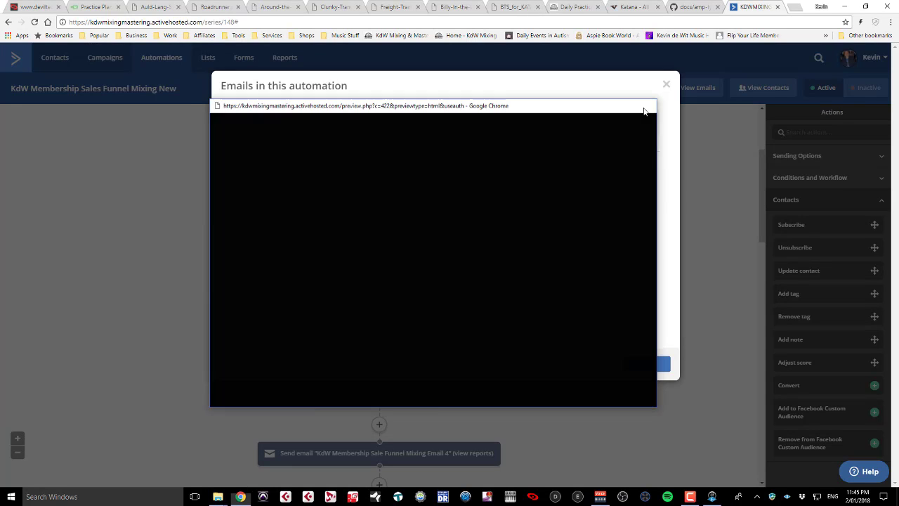
Preview the second email, "[KdW] Here's another Free Guide", and close the preview
left_click(651, 191)
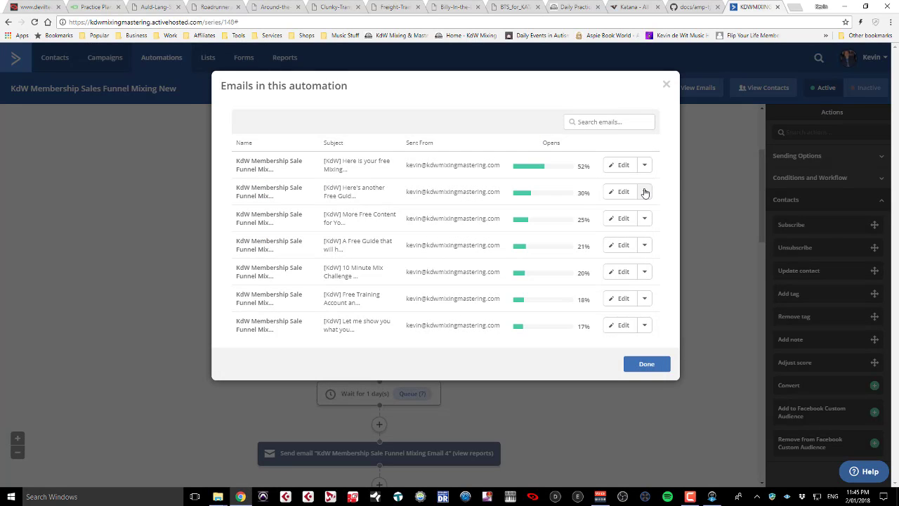
left_click(643, 191)
left_click(610, 227)
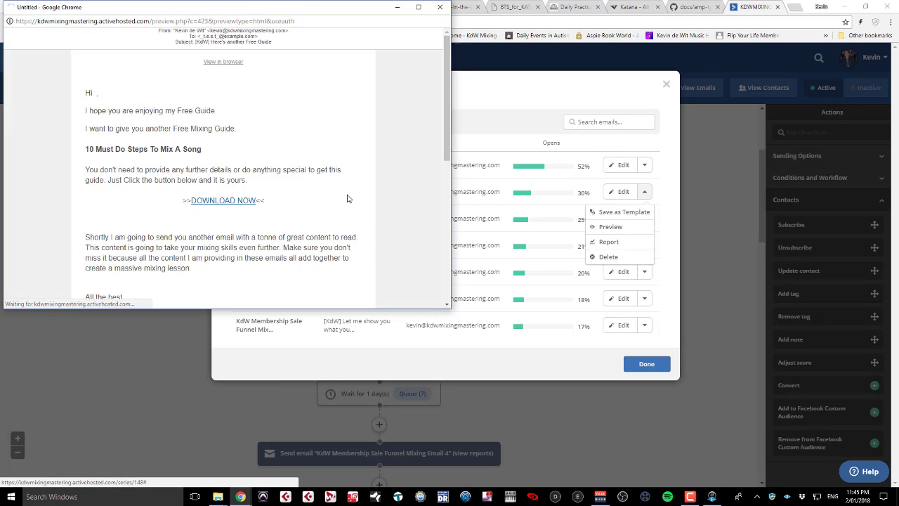
scroll(191, 248, "down", 1)
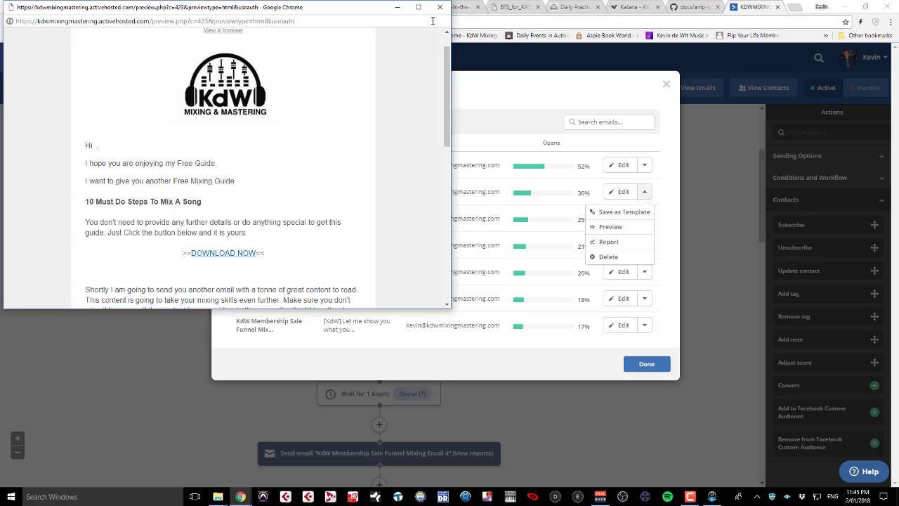
left_click(440, 7)
left_click(660, 225)
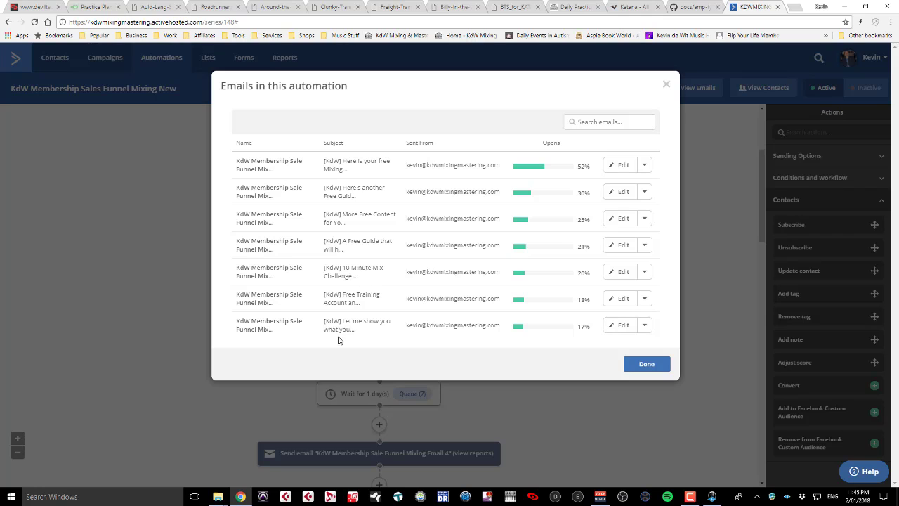
Preview the last email, "[KdW] Let me show you what you are Missing Out on", down to its membership link, and close the preview
left_click(644, 325)
left_click(614, 361)
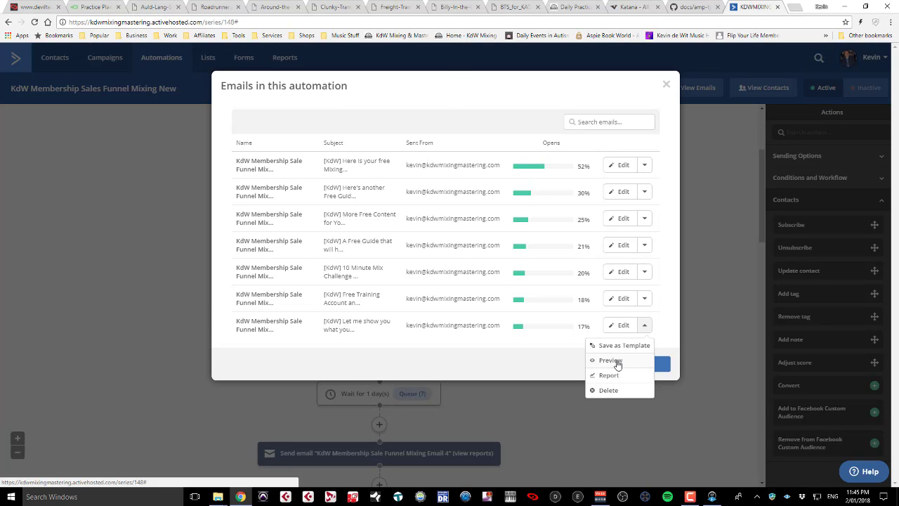
scroll(172, 207, "down", 2)
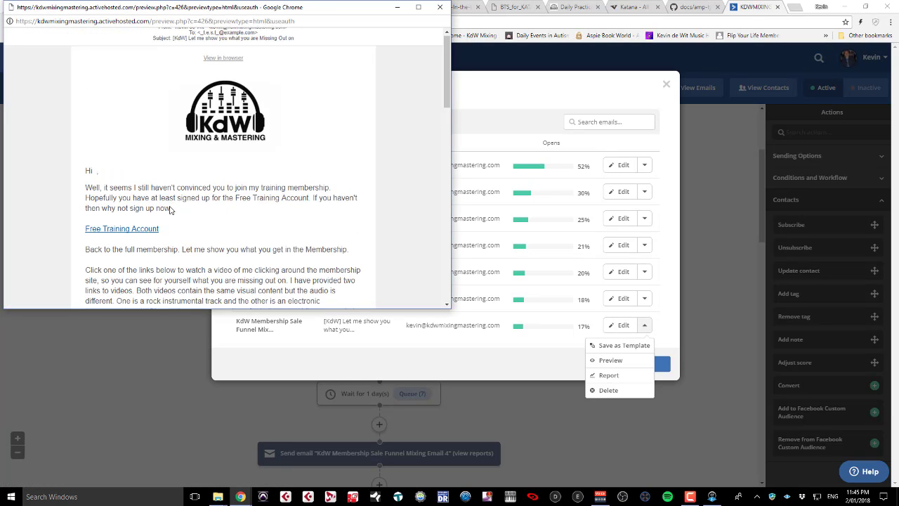
scroll(169, 209, "down", 4)
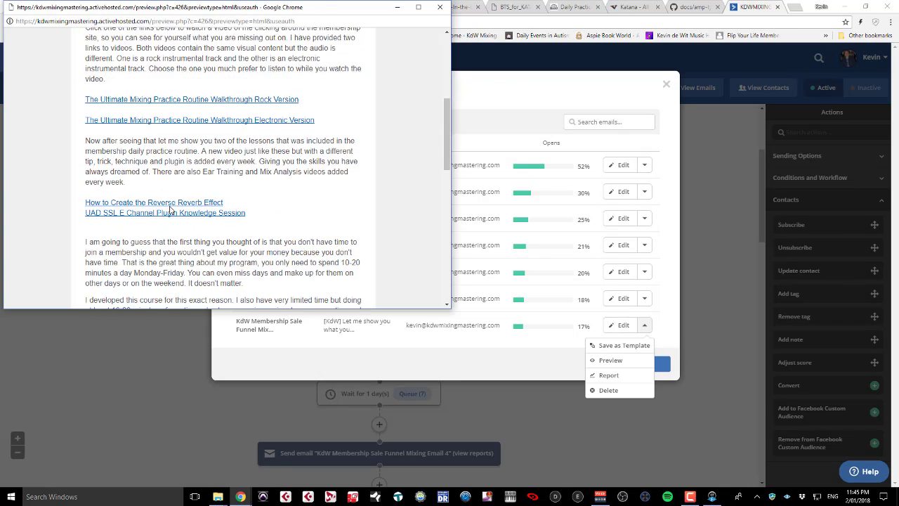
scroll(197, 214, "down", 1)
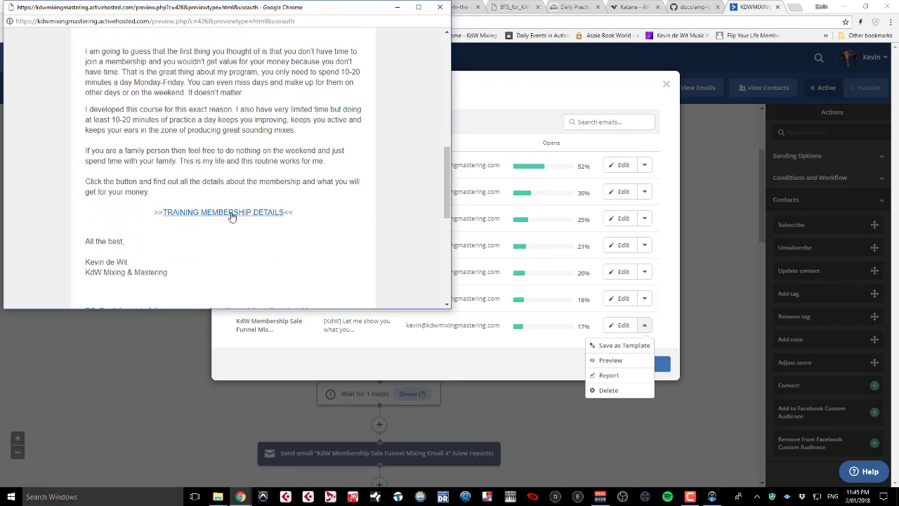
left_click(439, 7)
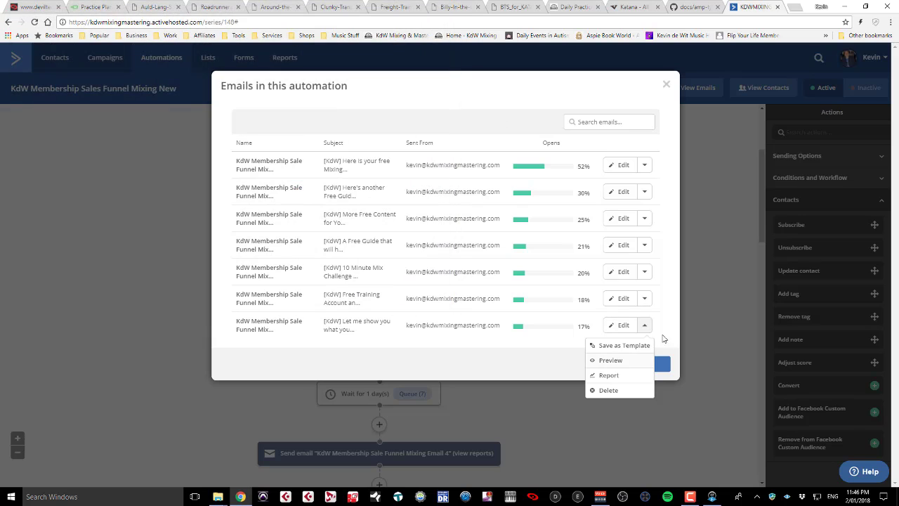
left_click(663, 339)
Open the last email in the list for editing and examine its content down to the training membership link
left_click(624, 327)
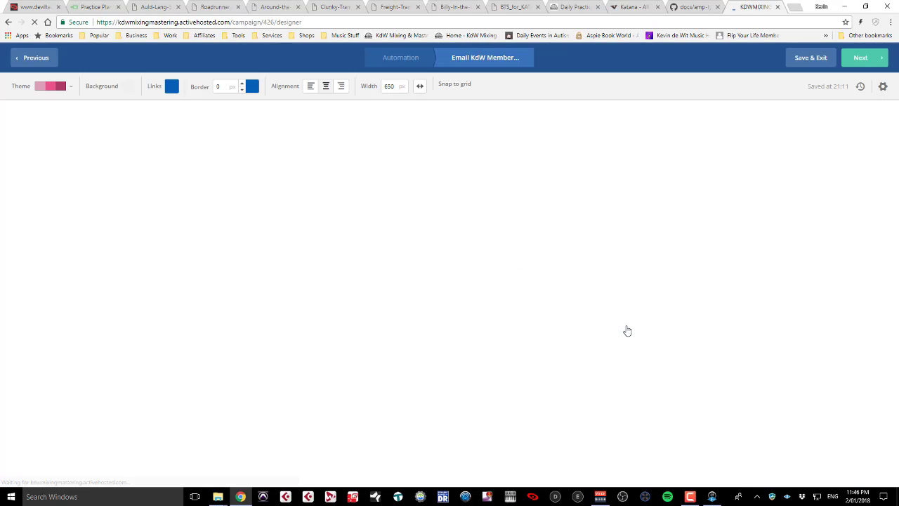
scroll(367, 286, "down", 2)
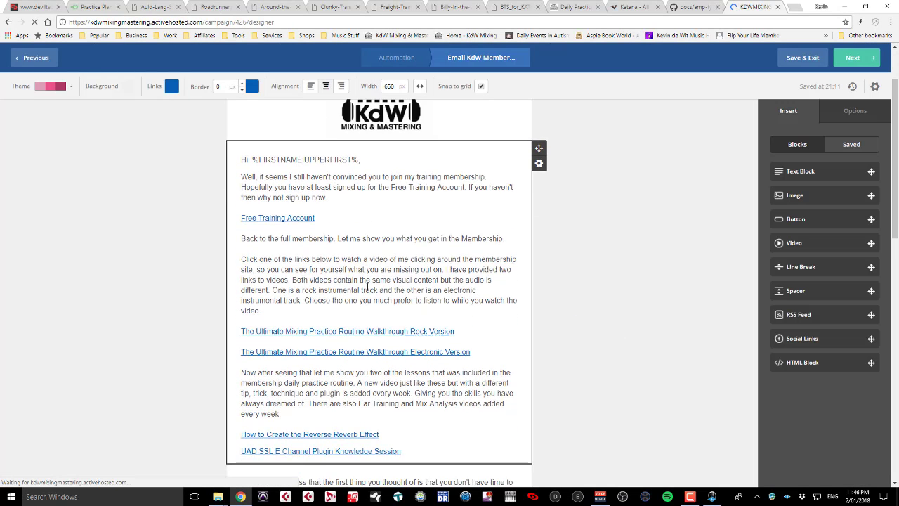
scroll(367, 286, "down", 4)
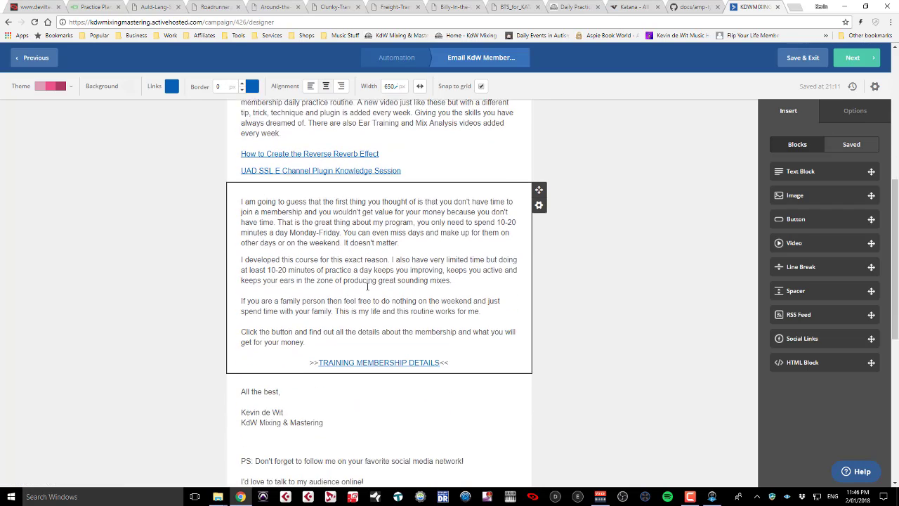
scroll(367, 286, "down", 1)
scroll(374, 327, "down", 1)
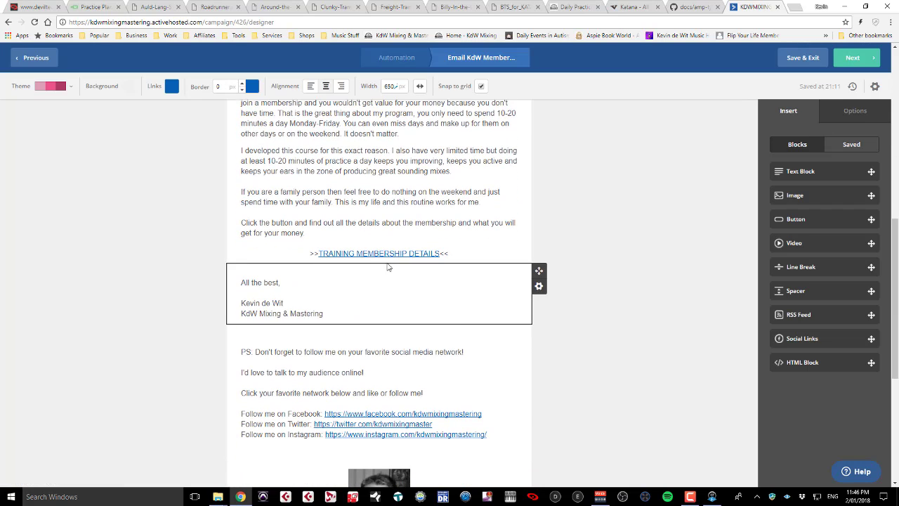
View the URL and click-triggered tag action of the "TRAINING MEMBERSHIP DETAILS" link and close its settings without changes
left_click(391, 257)
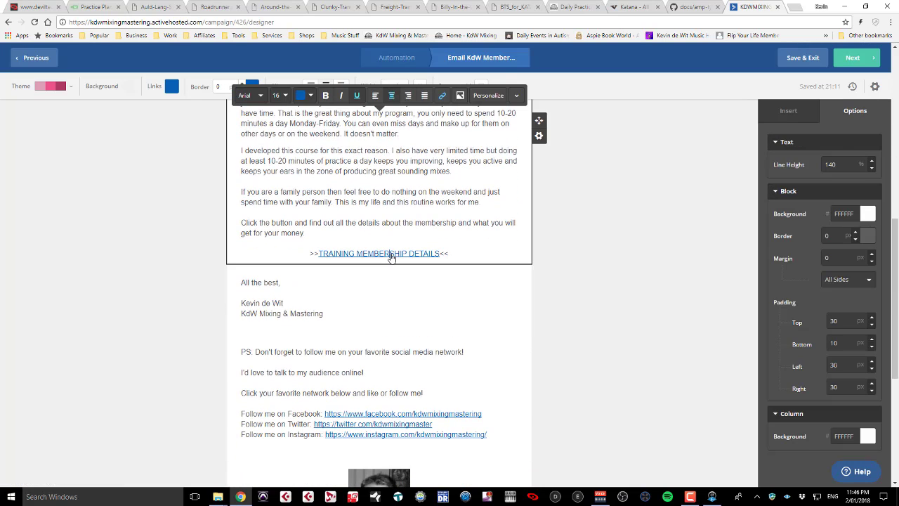
left_click(443, 96)
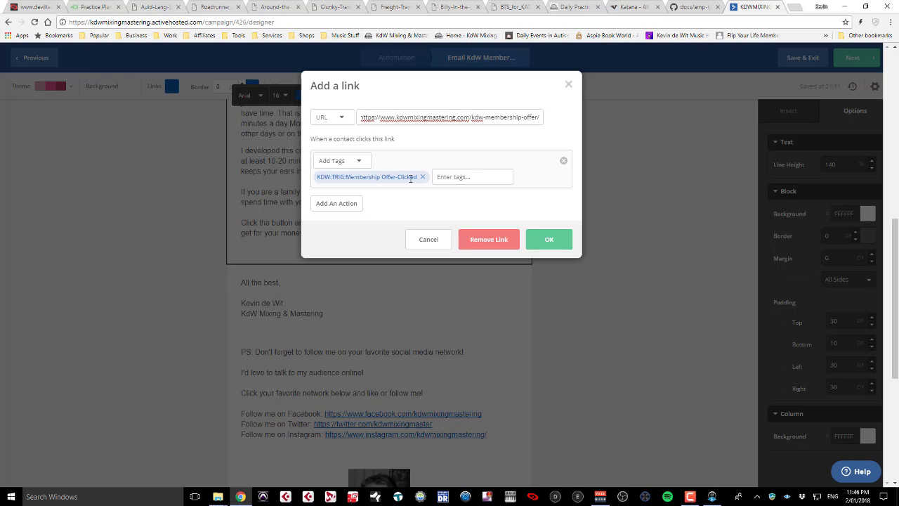
left_click(445, 243)
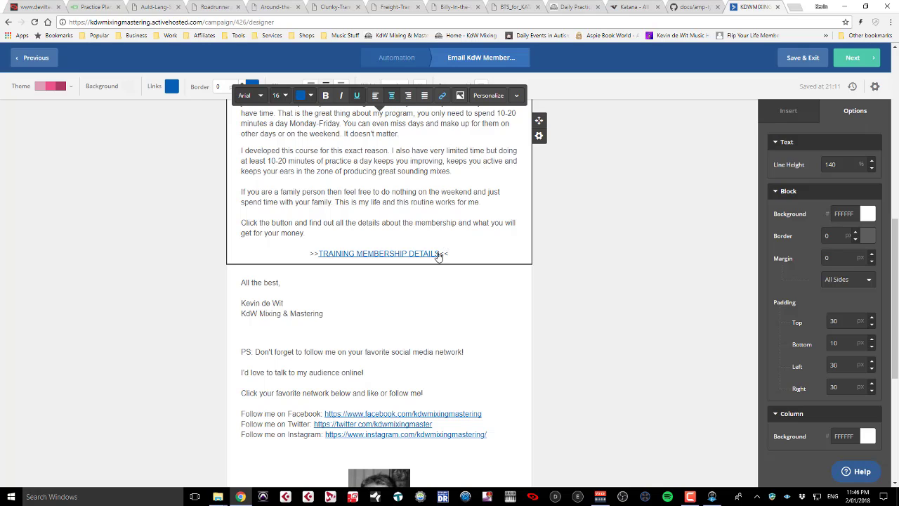
Save and exit the email editor, and bring up the automations list in a separate browser tab
left_click(547, 225)
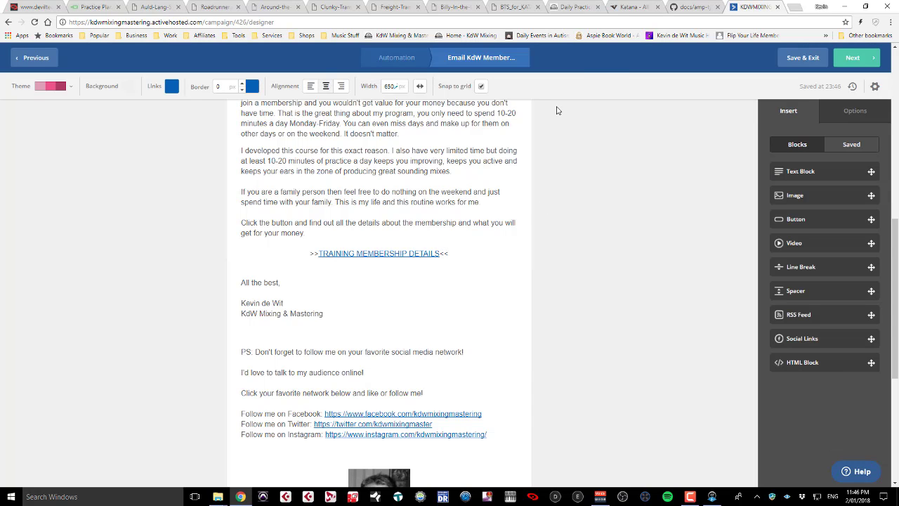
left_click(802, 61)
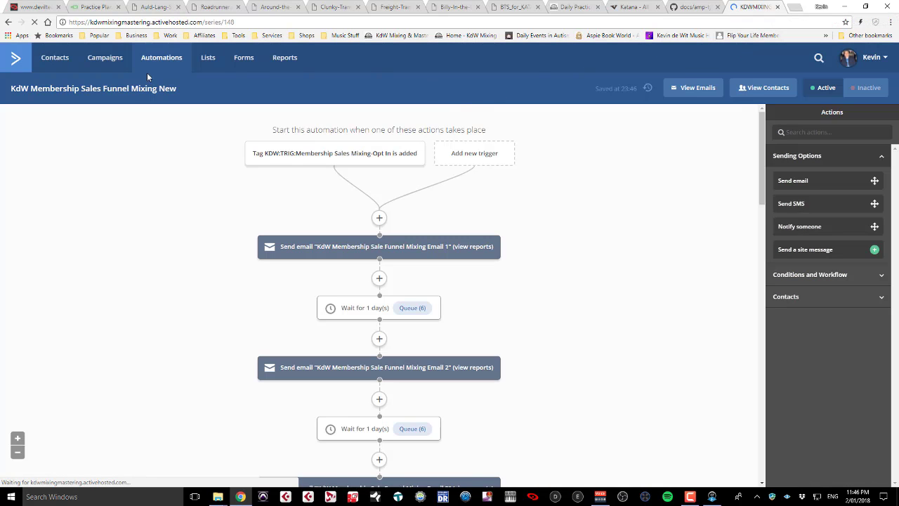
right_click(163, 60)
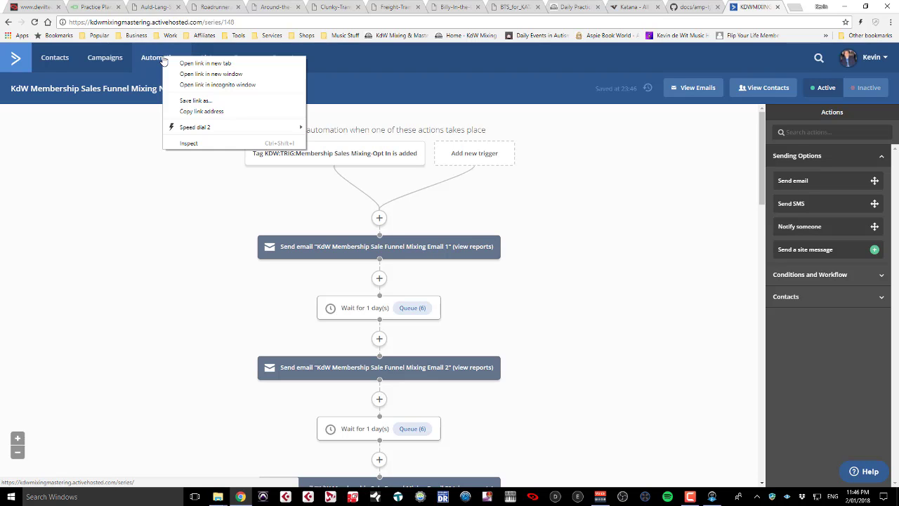
left_click(188, 64)
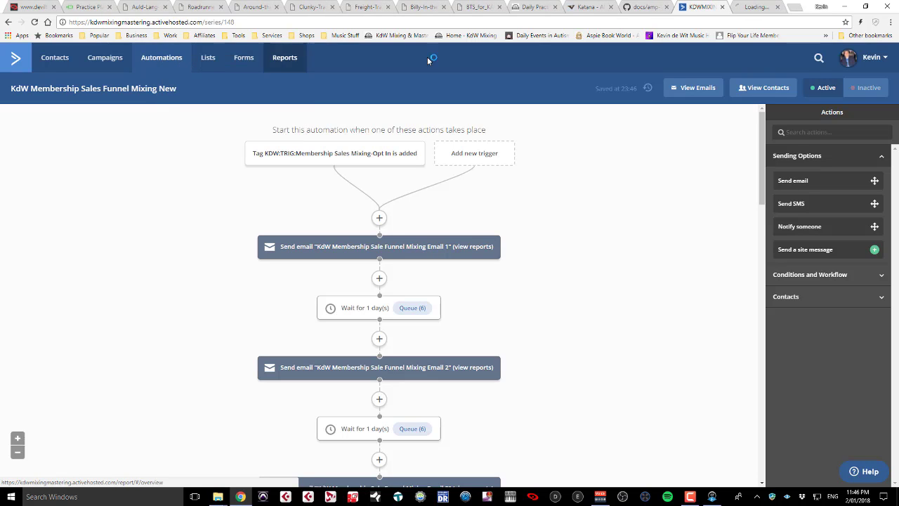
left_click(753, 9)
Go to the third page of the automations list and open the "KdW Membership Offer Clicked Follow Up New" automation
scroll(392, 252, "down", 2)
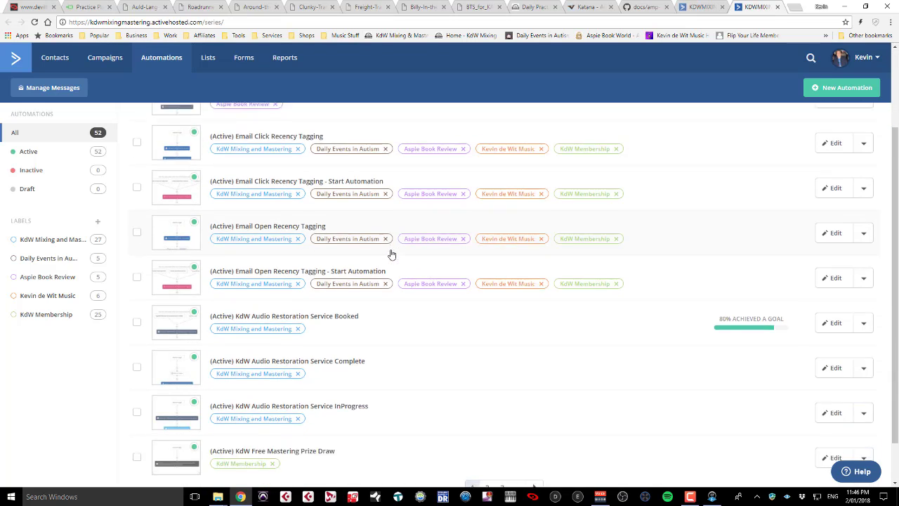
scroll(389, 252, "down", 1)
left_click(486, 438)
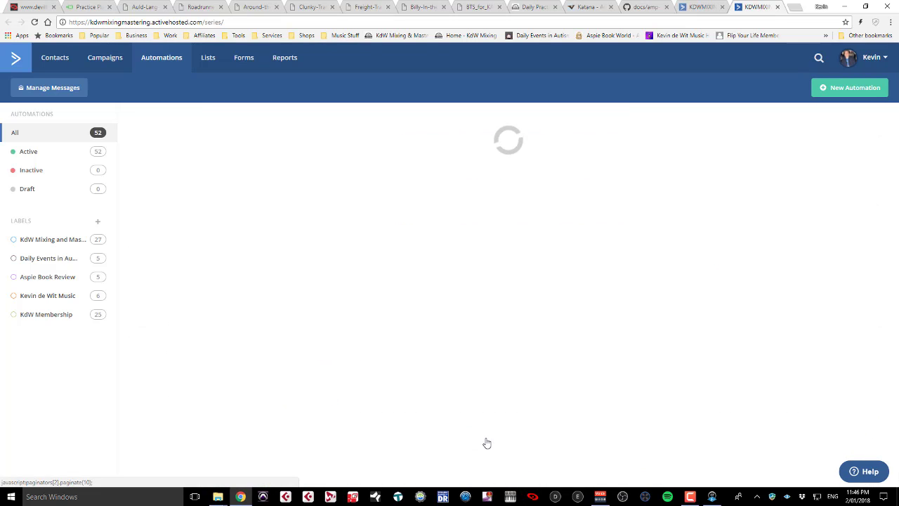
scroll(374, 323, "down", 1)
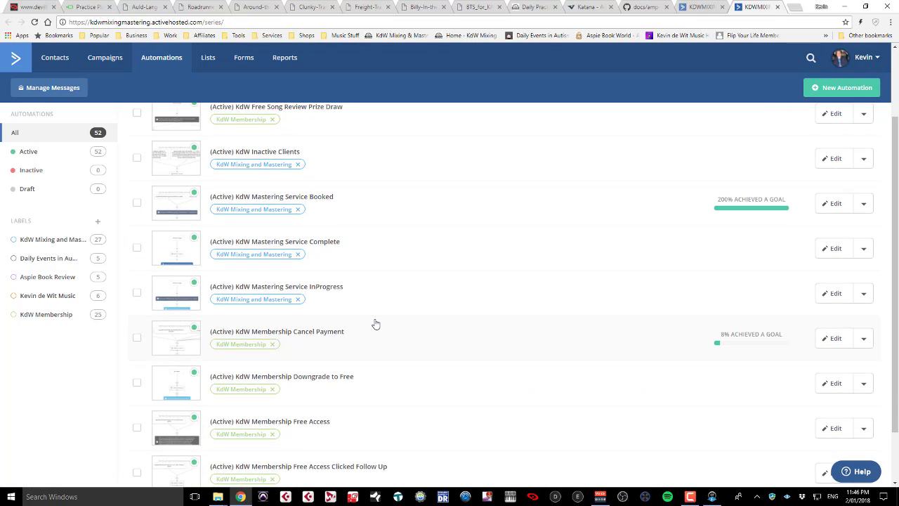
scroll(374, 323, "down", 1)
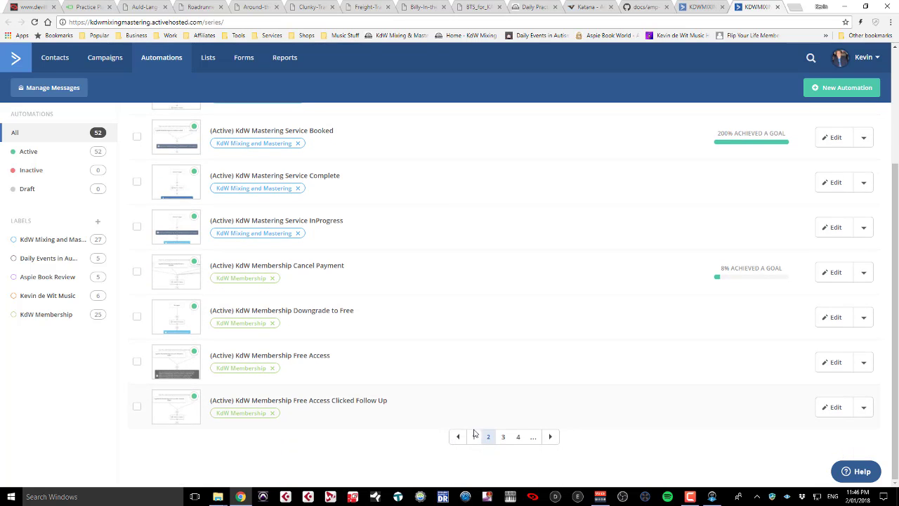
left_click(504, 437)
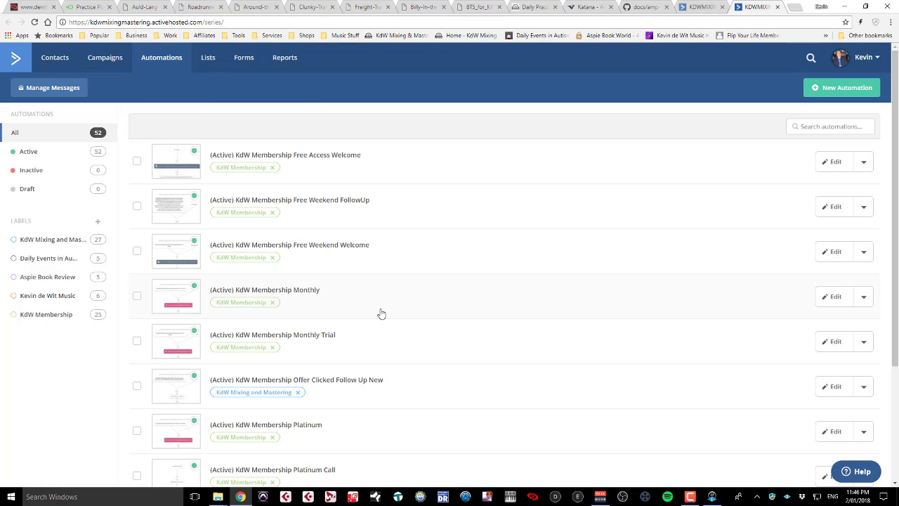
scroll(380, 316, "down", 1)
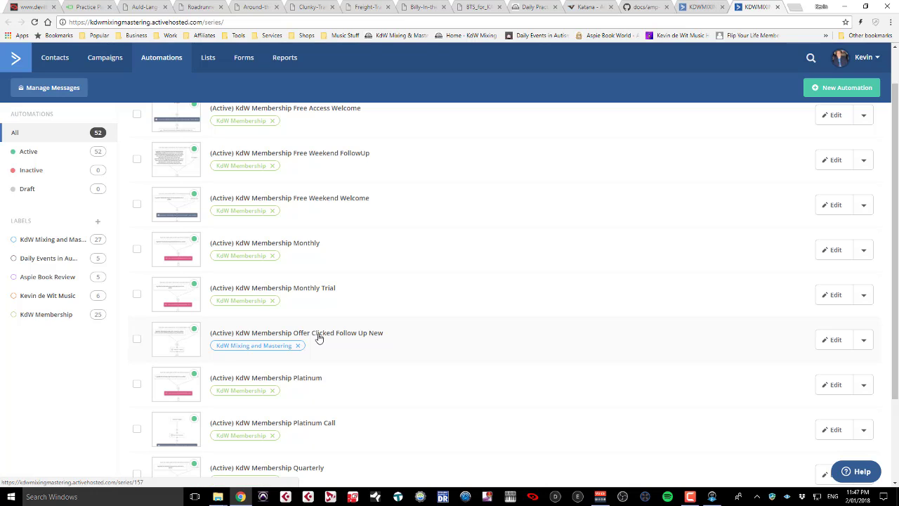
right_click(318, 338)
left_click(311, 336)
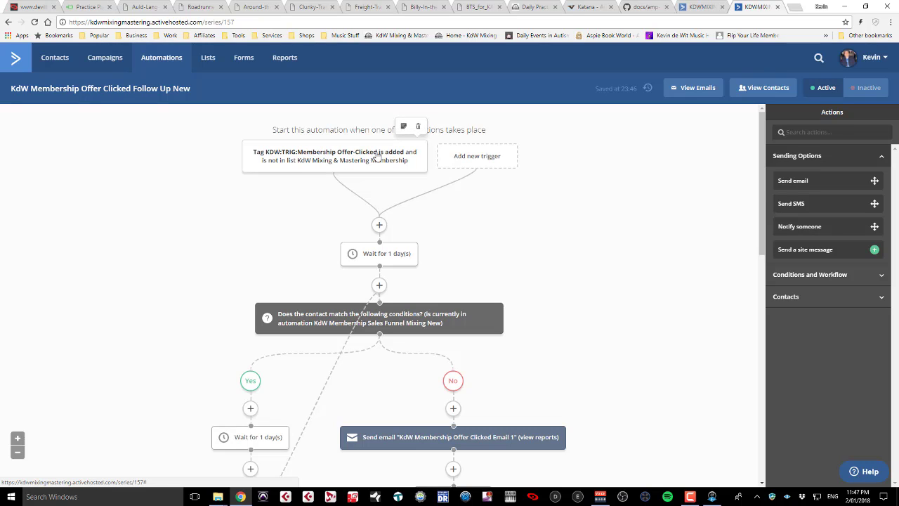
Compare the follow-up's trigger with the sales funnel automation, and examine the funnel's closing condition with its Yes and No branches
left_click(695, 7)
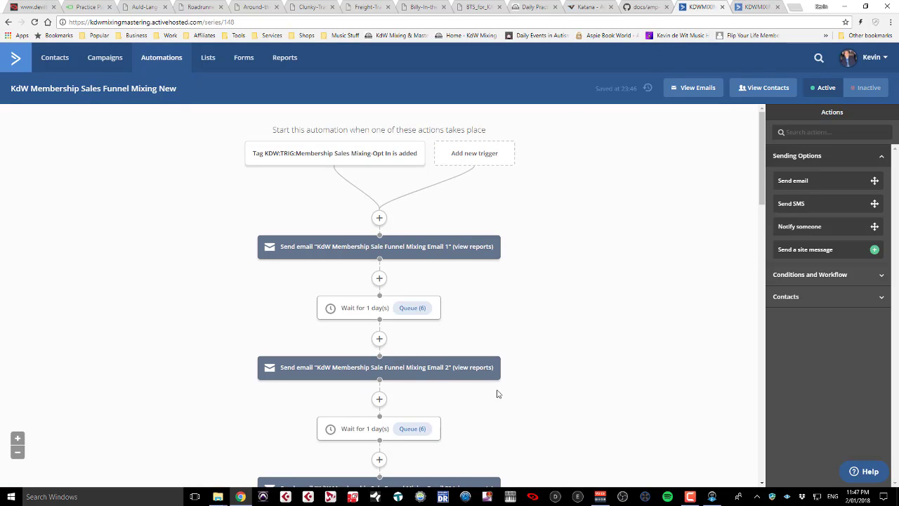
left_click(757, 7)
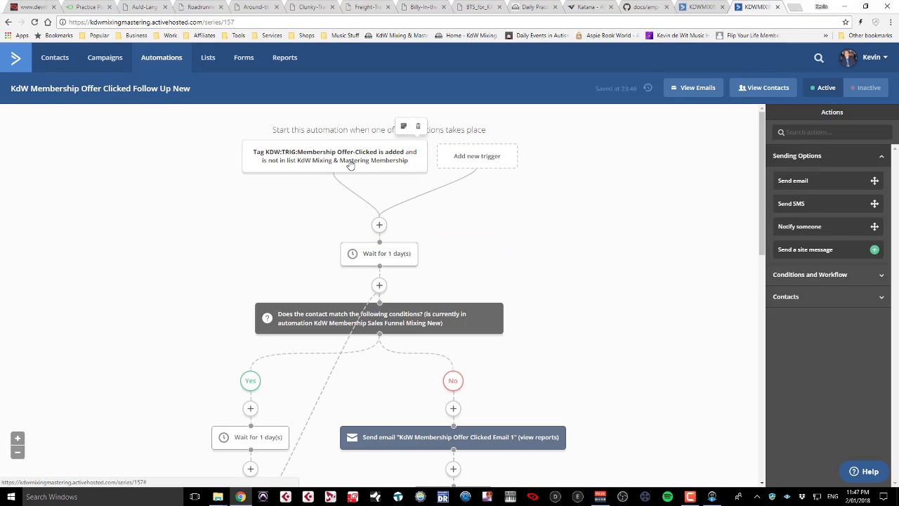
left_click(697, 10)
scroll(558, 331, "down", 5)
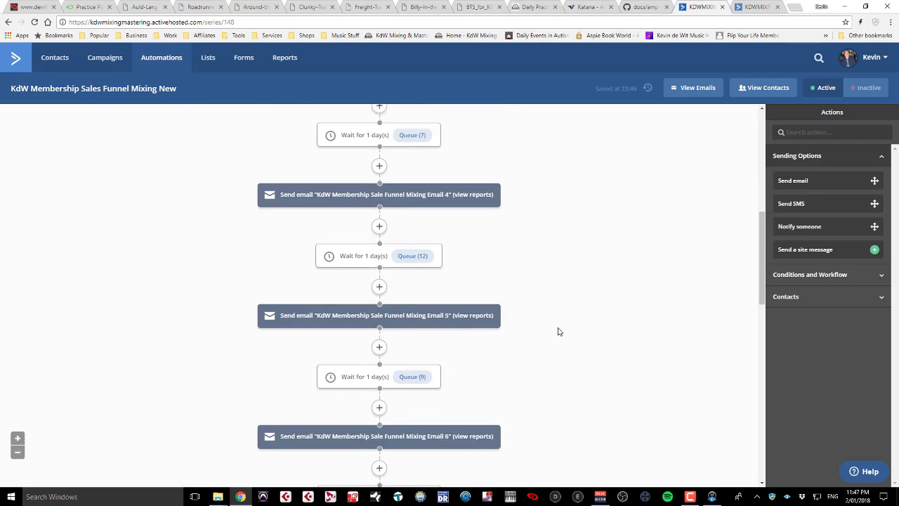
scroll(558, 330, "down", 10)
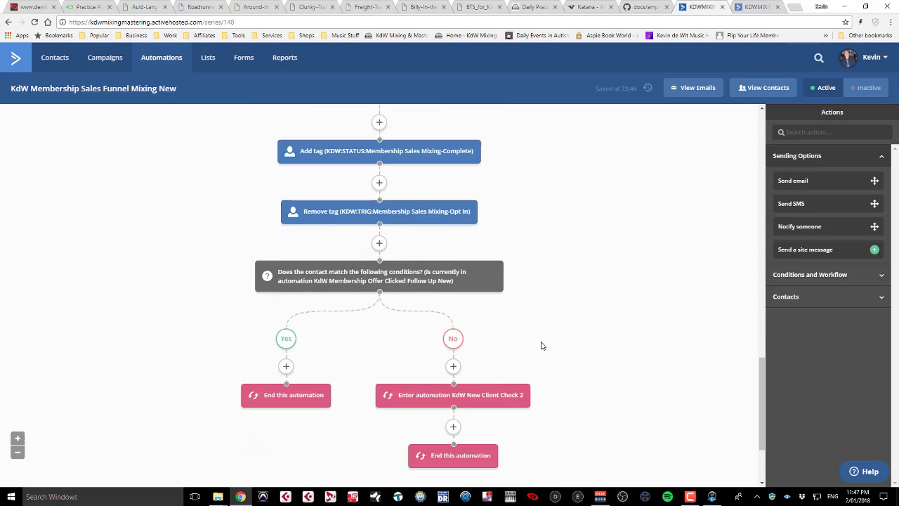
scroll(540, 345, "down", 1)
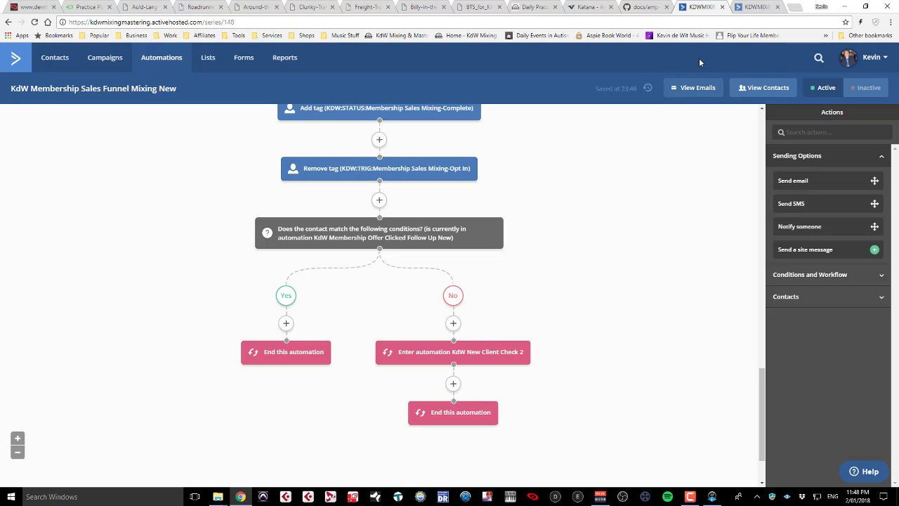
Check the start of the follow-up automation against the sales funnel's final condition and its Paid Membership Joined goal
left_click(756, 9)
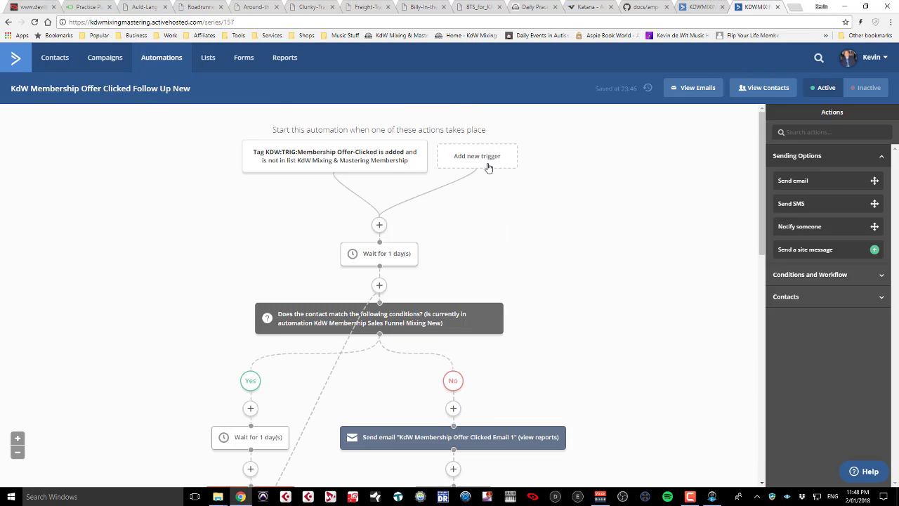
scroll(460, 211, "down", 2)
scroll(460, 213, "up", 2)
left_click(706, 7)
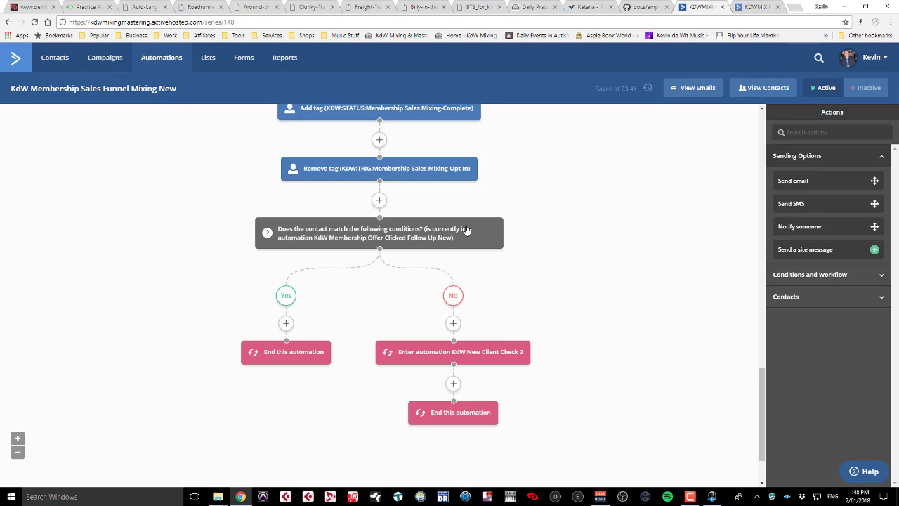
scroll(365, 272, "up", 5)
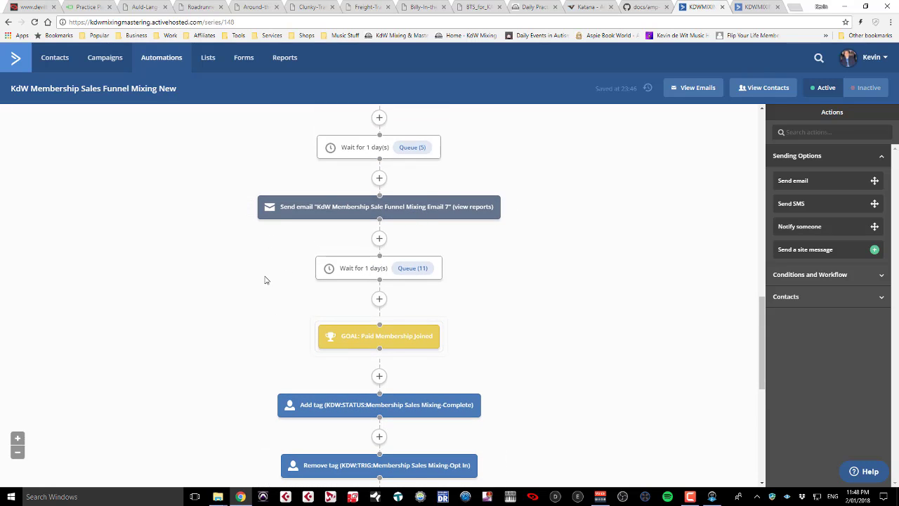
View the options of the follow-up's "KDW:TRIG:Membership Offer-Clicked" tag trigger, including its list segment, and close them without changes
left_click(745, 7)
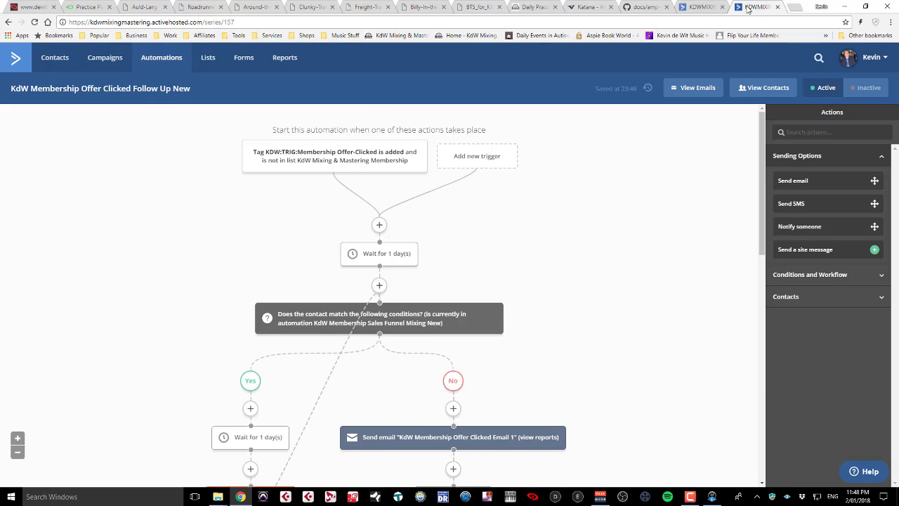
scroll(489, 239, "down", 2)
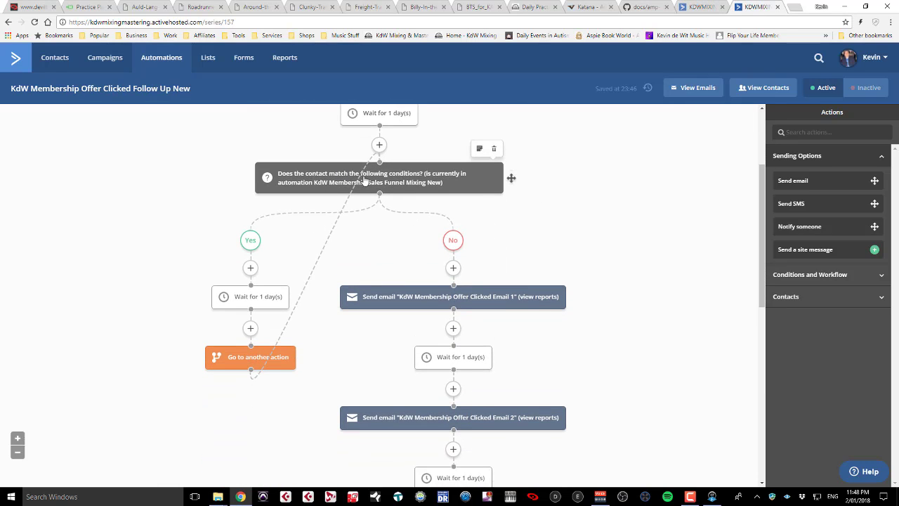
scroll(374, 159, "up", 2)
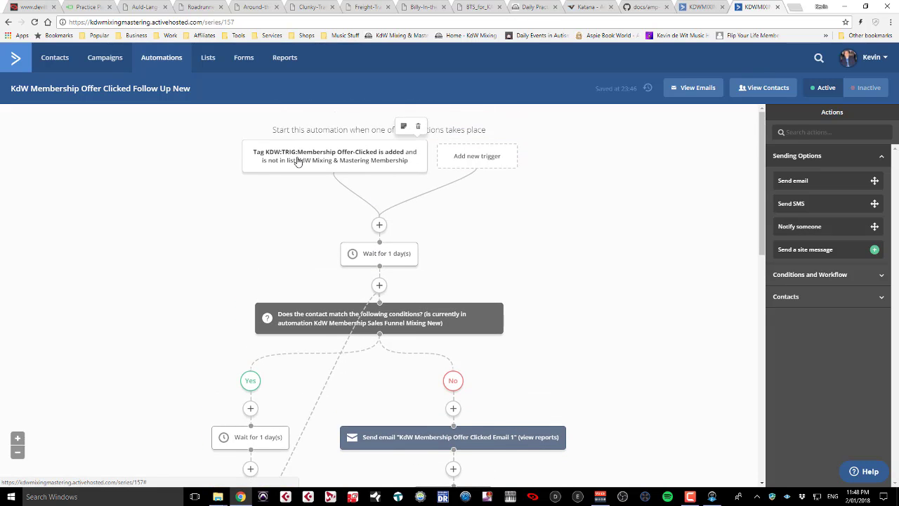
left_click(342, 161)
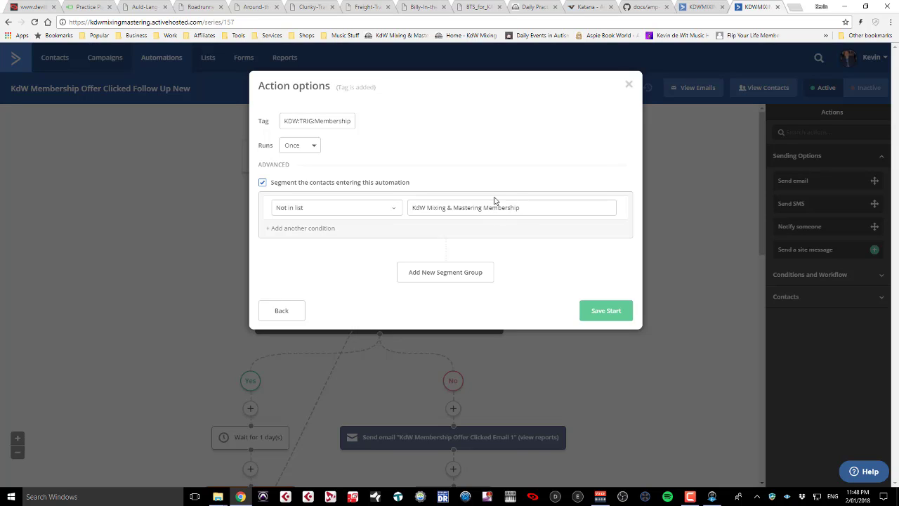
left_click(628, 85)
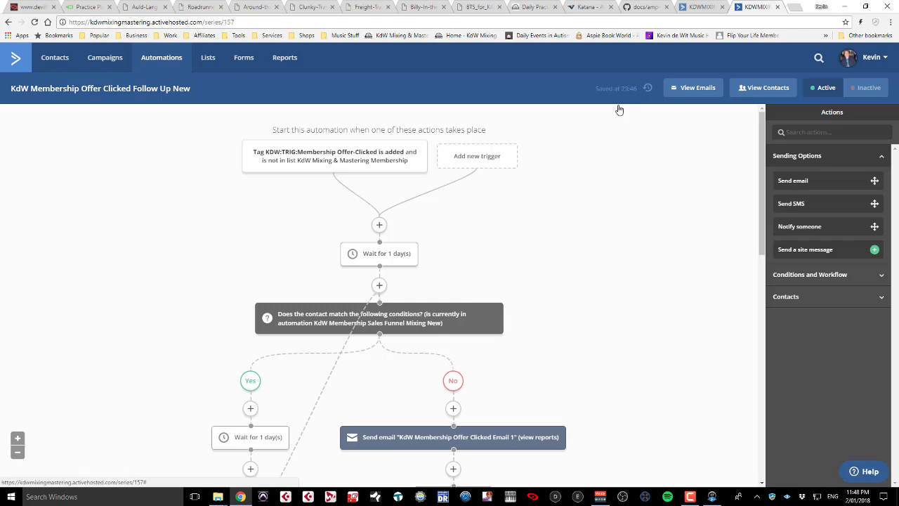
View the follow-up's If/Else condition and the available condition categories, and cancel without changes
scroll(344, 339, "down", 3)
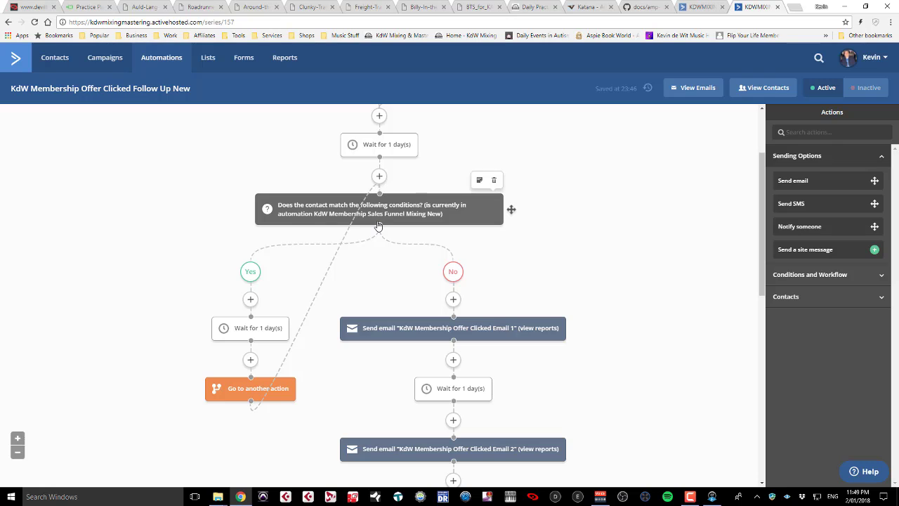
scroll(378, 226, "down", 1)
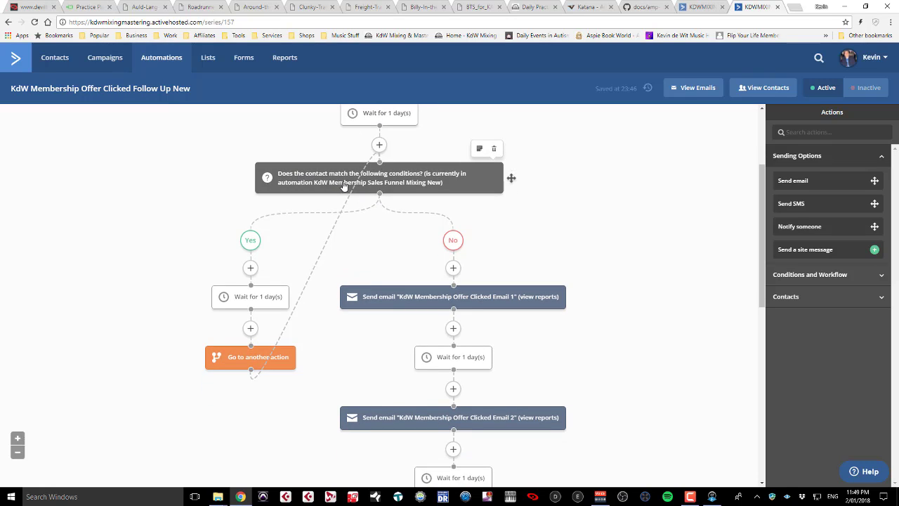
left_click(399, 183)
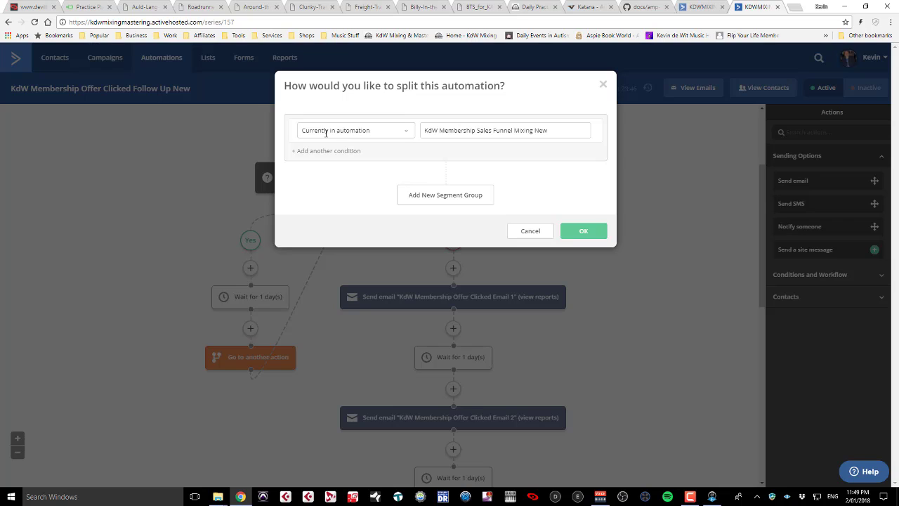
left_click(407, 135)
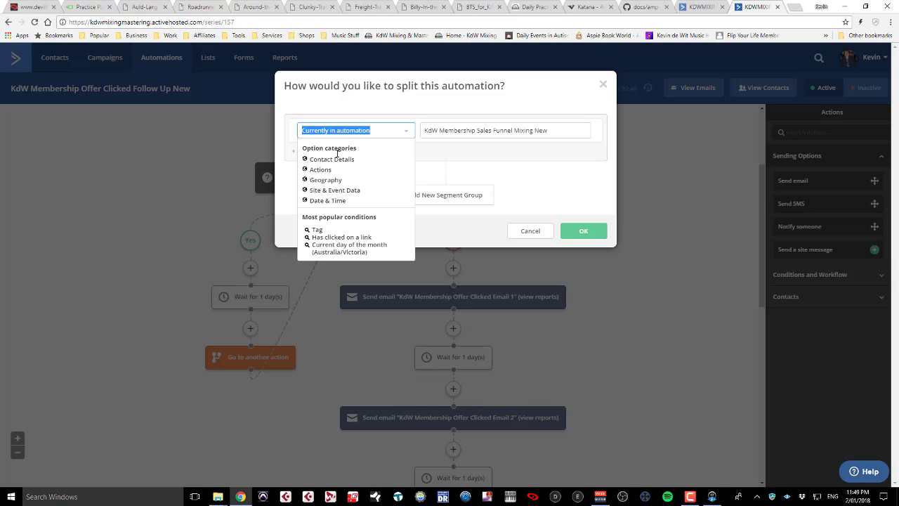
left_click(407, 133)
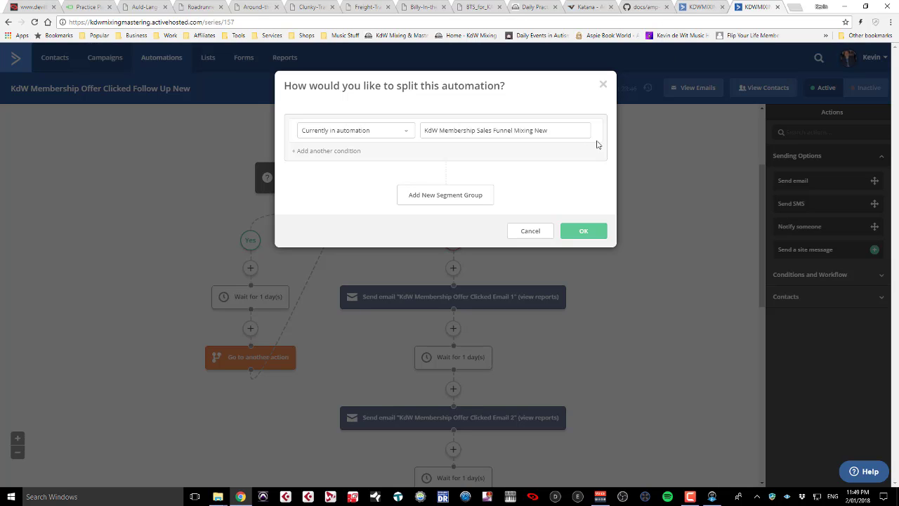
left_click(538, 231)
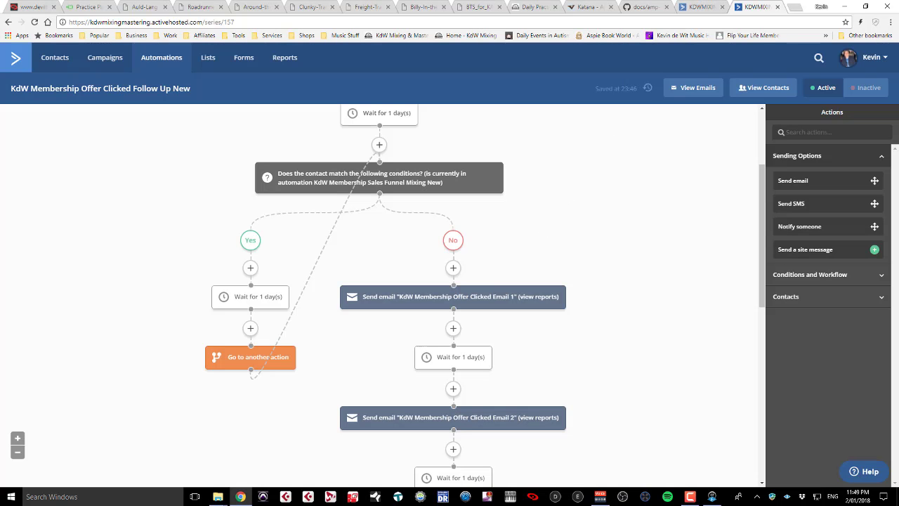
Examine the waits around emails 5 to 7 in the sales funnel automation, and return to the Offer Clicked follow-up automation
left_click(705, 12)
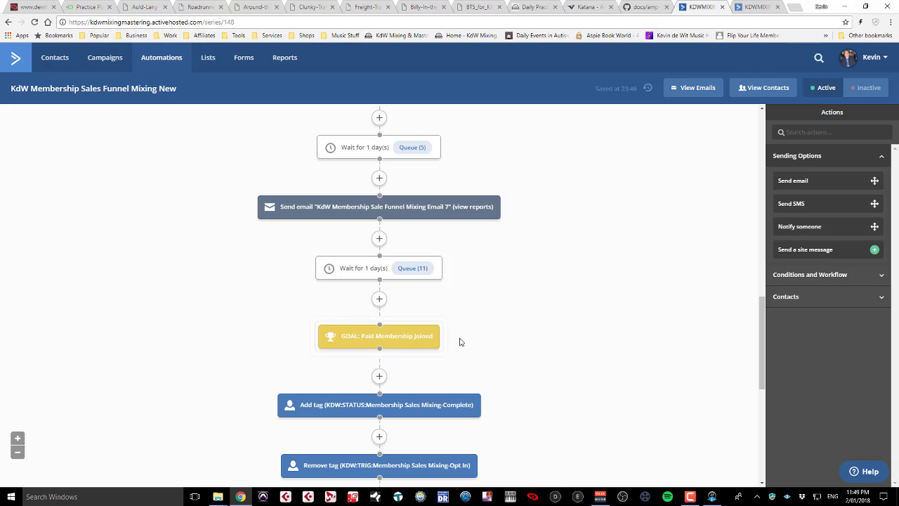
scroll(464, 340, "up", 5)
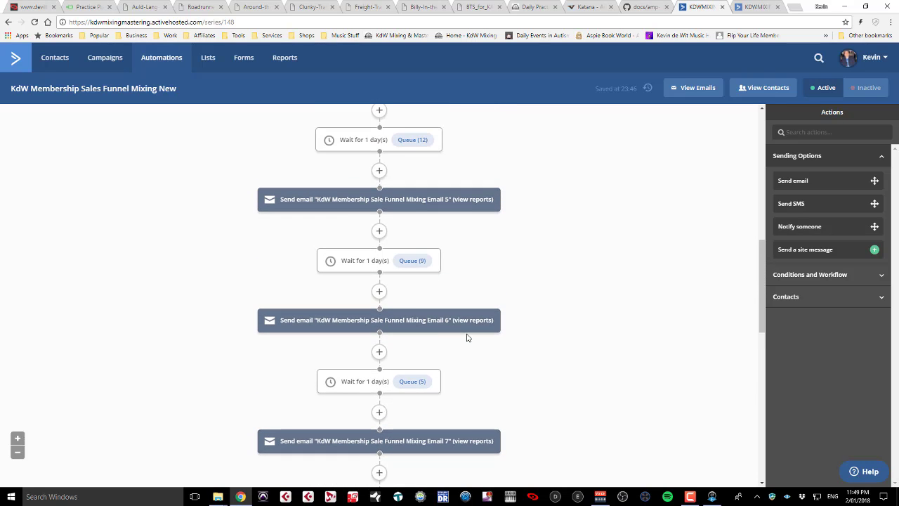
scroll(438, 330, "down", 3)
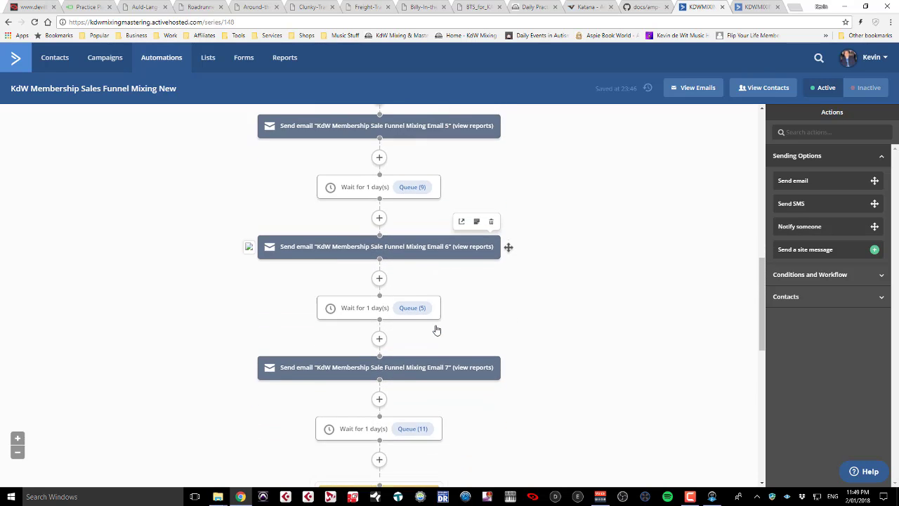
scroll(436, 333, "down", 1)
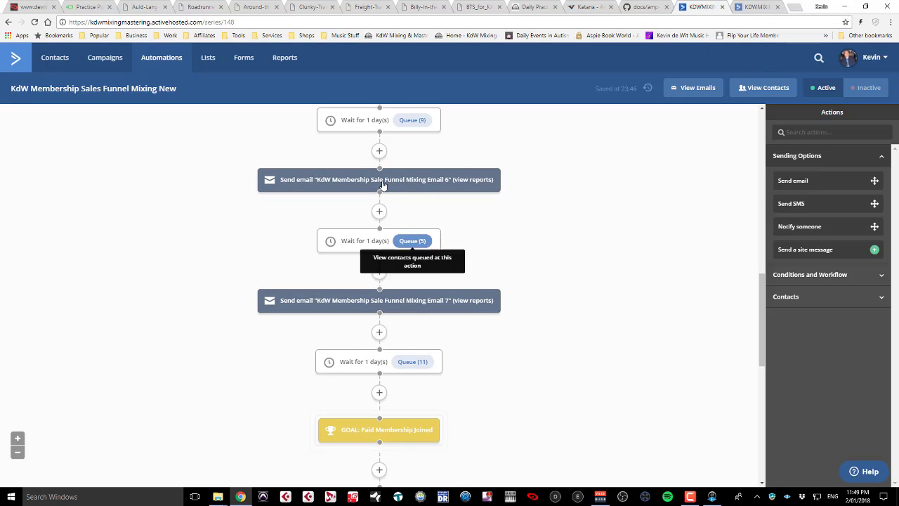
mouse_move(358, 241)
key("ctrl+Tab")
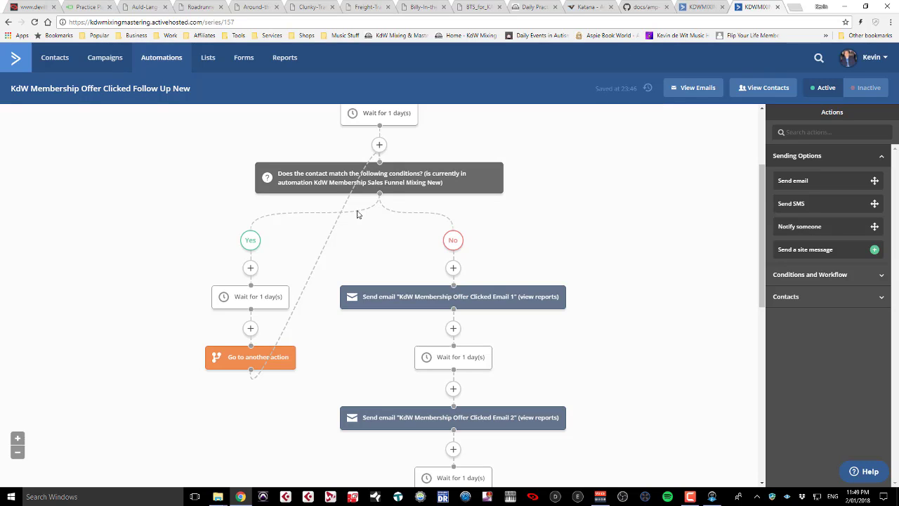
Check the sales funnel automation's ending from email 7 through its final If/Else condition, and return to the Offer Clicked follow-up automation
mouse_move(351, 175)
mouse_move(258, 302)
left_click(692, 7)
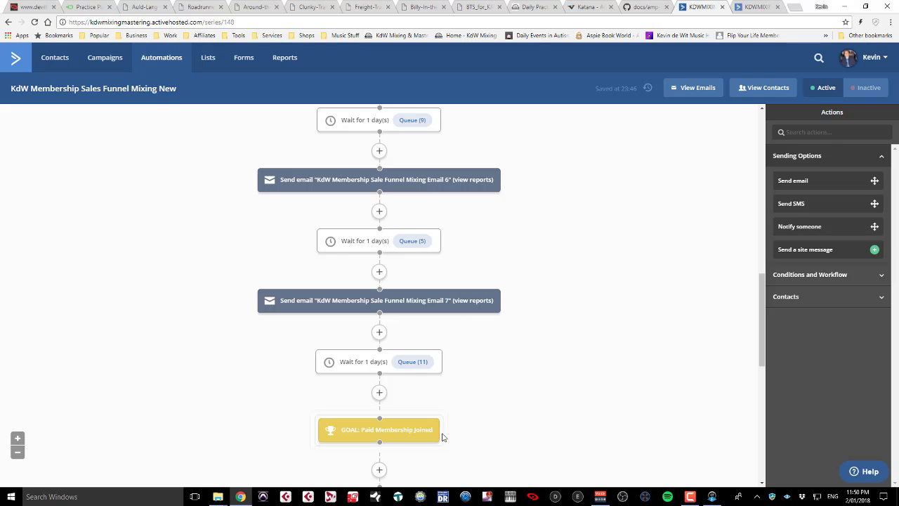
scroll(442, 456, "down", 3)
scroll(441, 477, "down", 2)
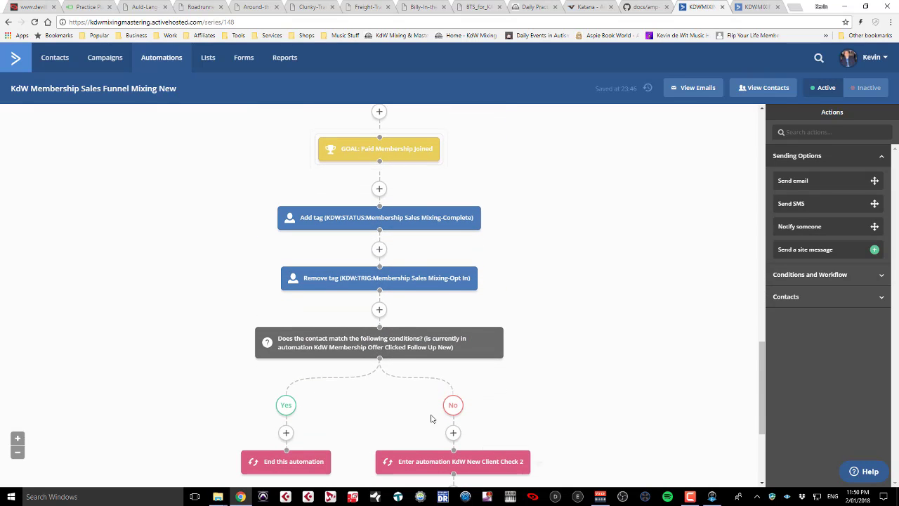
left_click(739, 10)
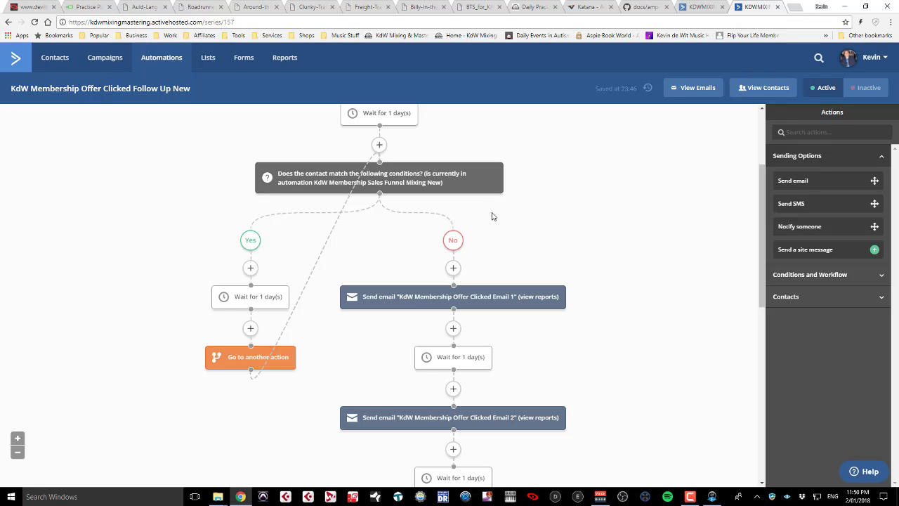
Examine the follow-up's If/Else condition and its No branch, from Offer Clicked emails 1 to 3 through the Paid Membership Sign Up goal
scroll(493, 217, "down", 1)
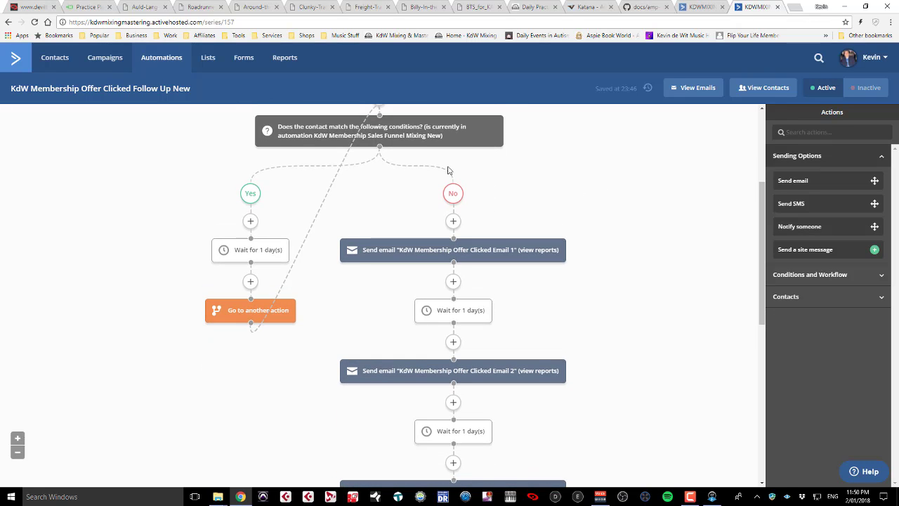
mouse_move(429, 140)
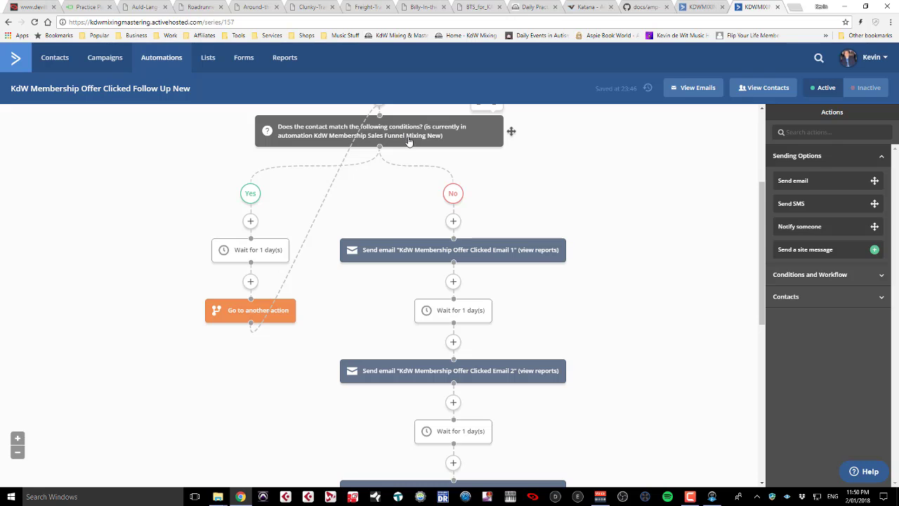
scroll(409, 142, "up", 2)
scroll(410, 141, "down", 1)
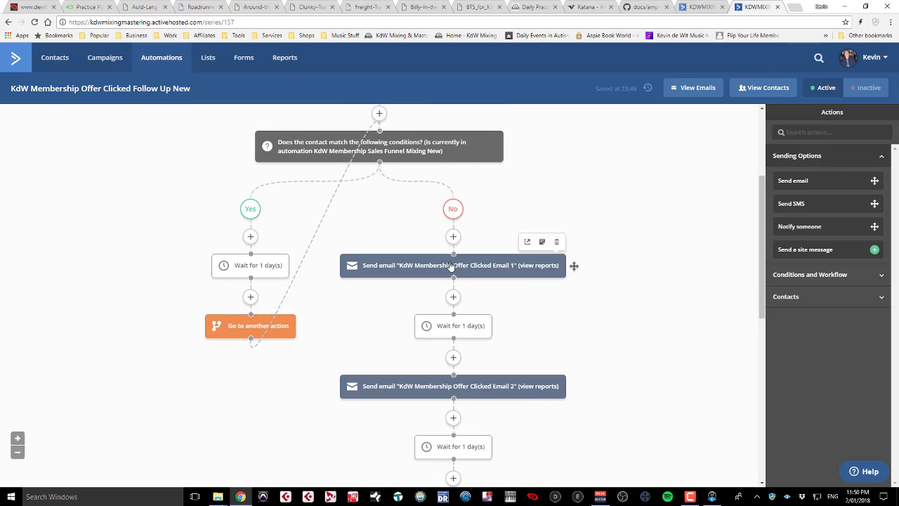
scroll(486, 271, "down", 2)
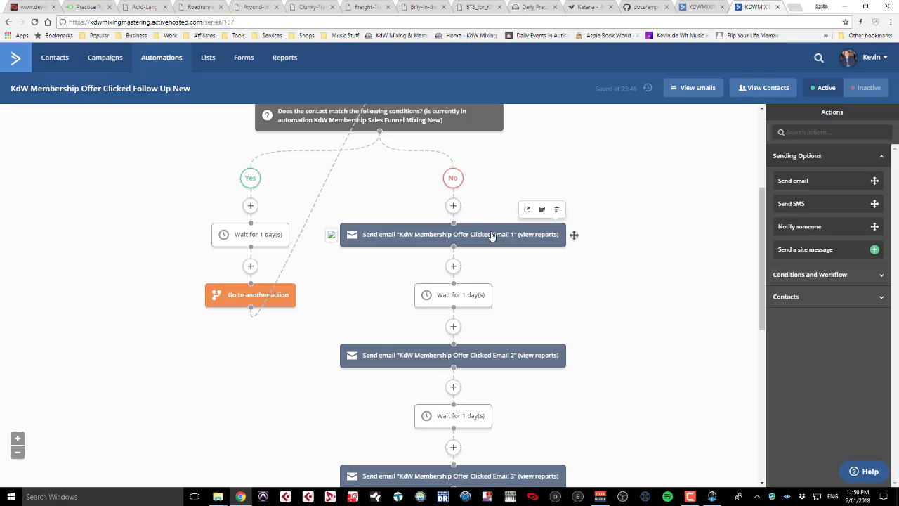
scroll(515, 208, "down", 1)
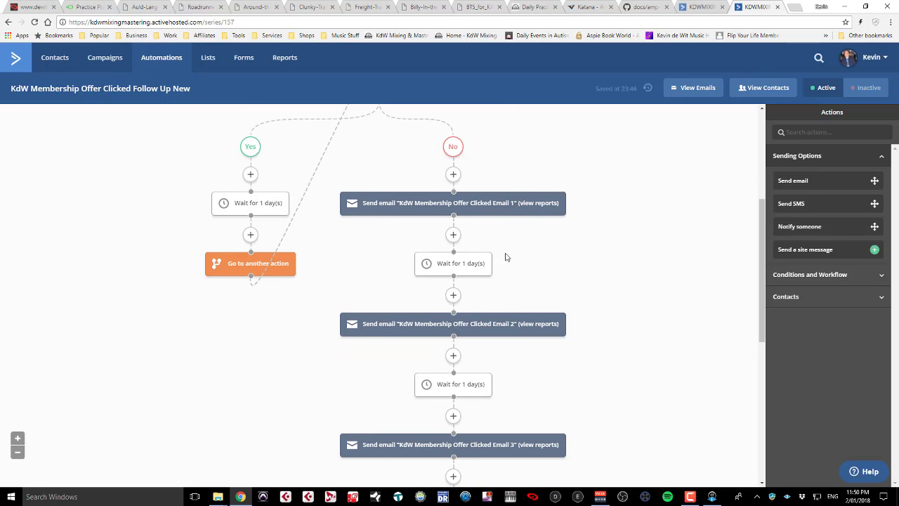
scroll(495, 285, "down", 4)
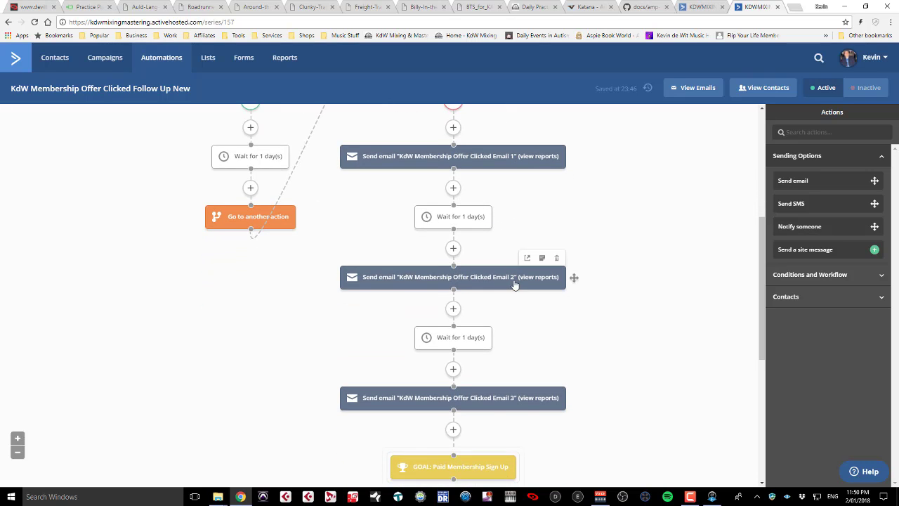
scroll(505, 290, "down", 2)
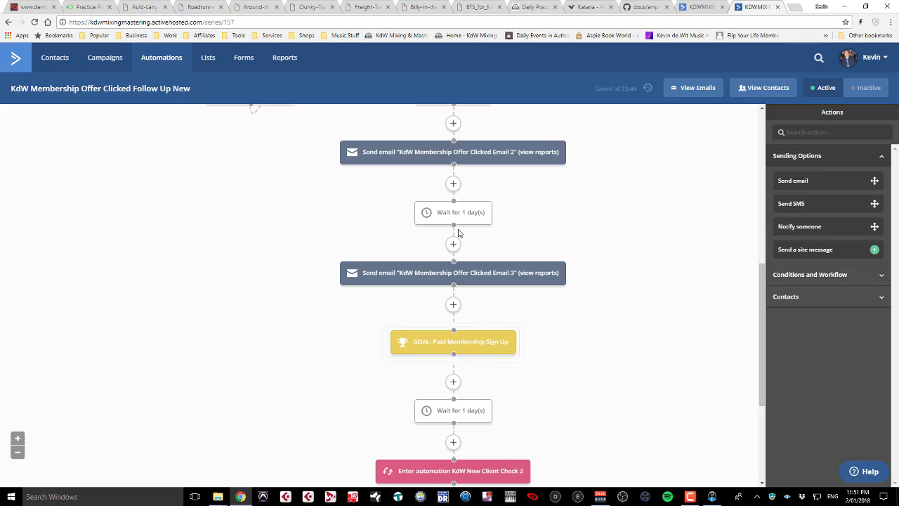
scroll(600, 288, "down", 3)
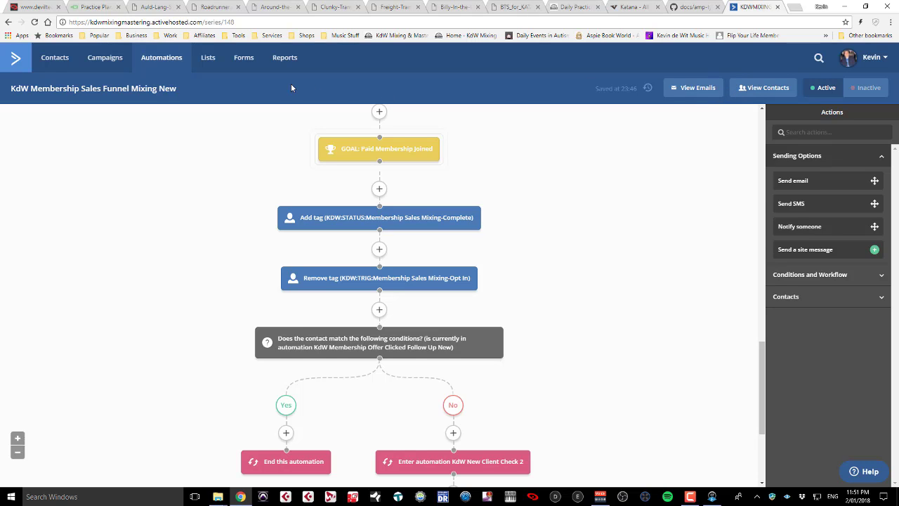
Review the queued one-day waits before and after email 7 in the sales funnel automation
scroll(393, 276, "up", 3)
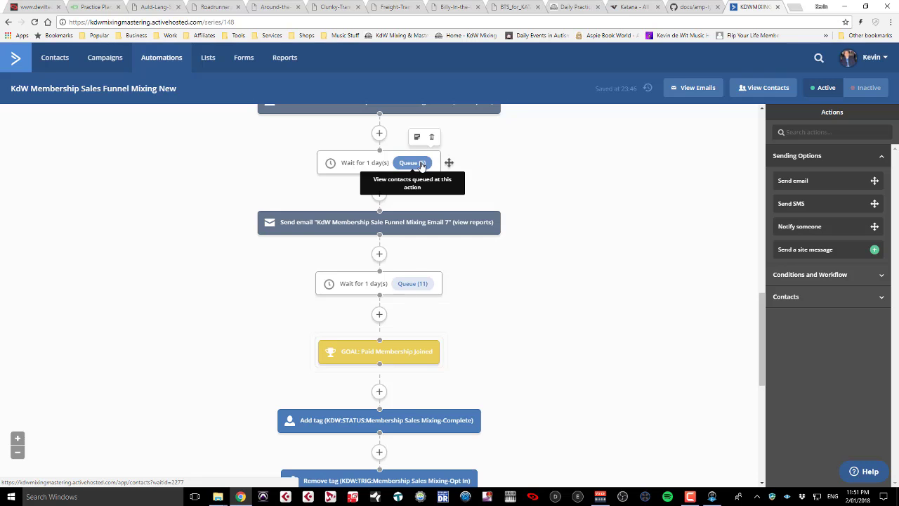
scroll(420, 161, "up", 2)
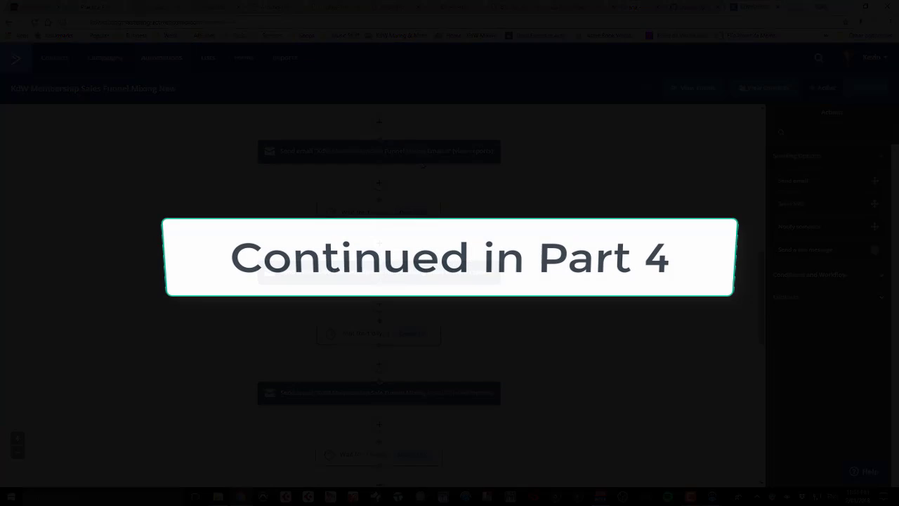